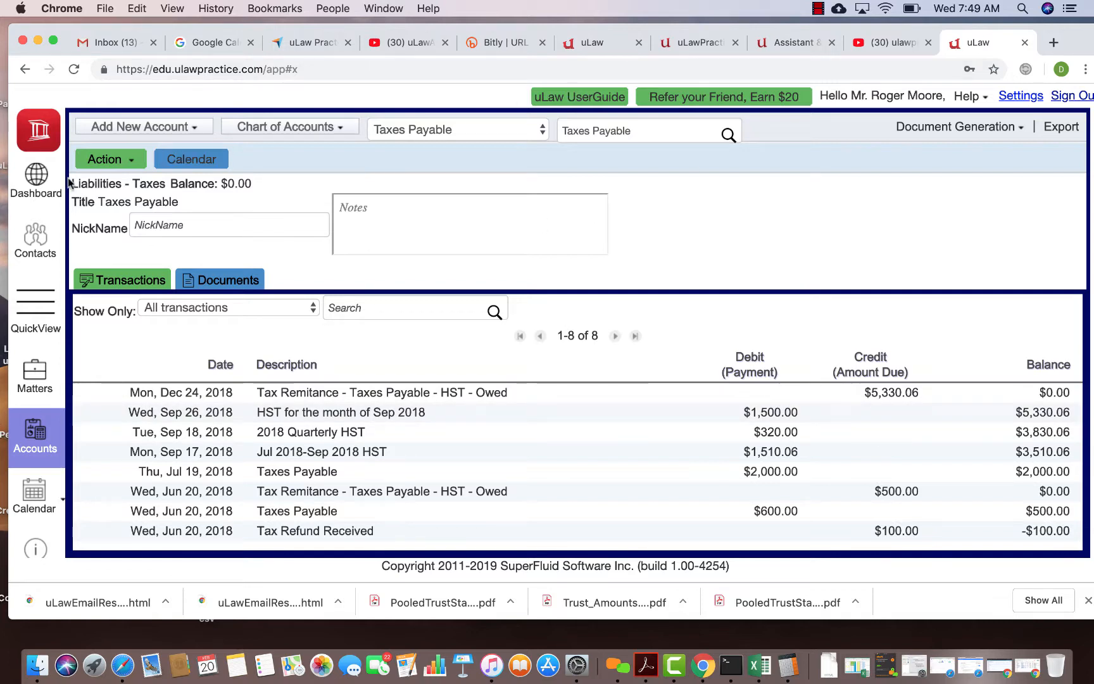
Start an HST taxes remittance for the Taxes Payable account and date it 2018-12-31.
click(111, 161)
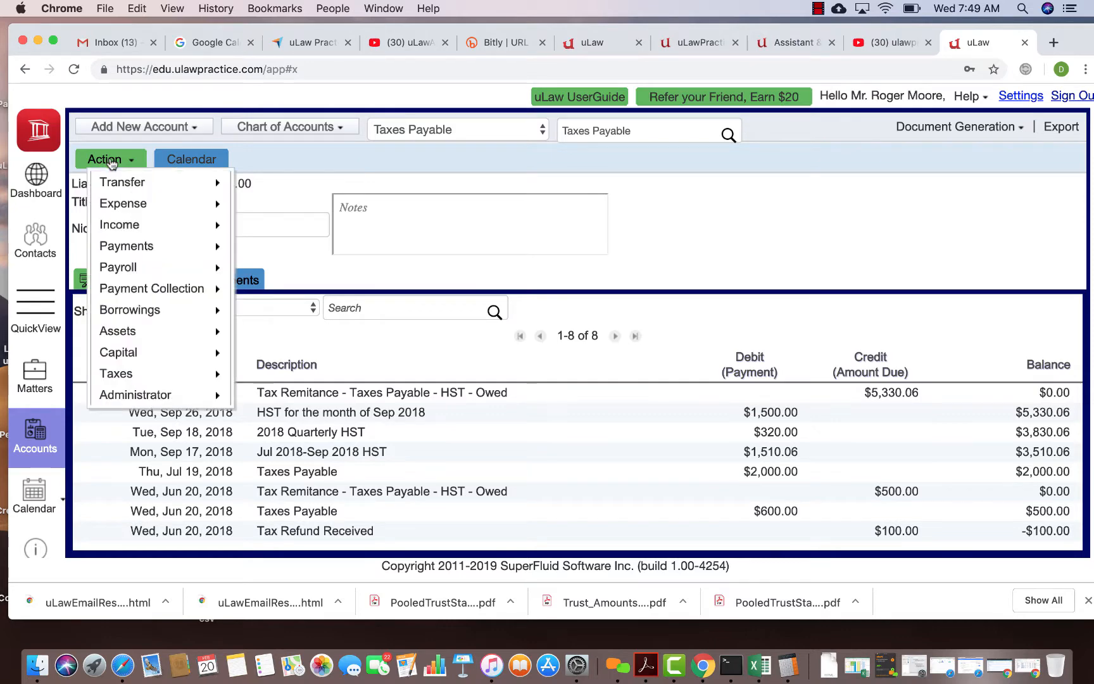
mouse_move(129, 377)
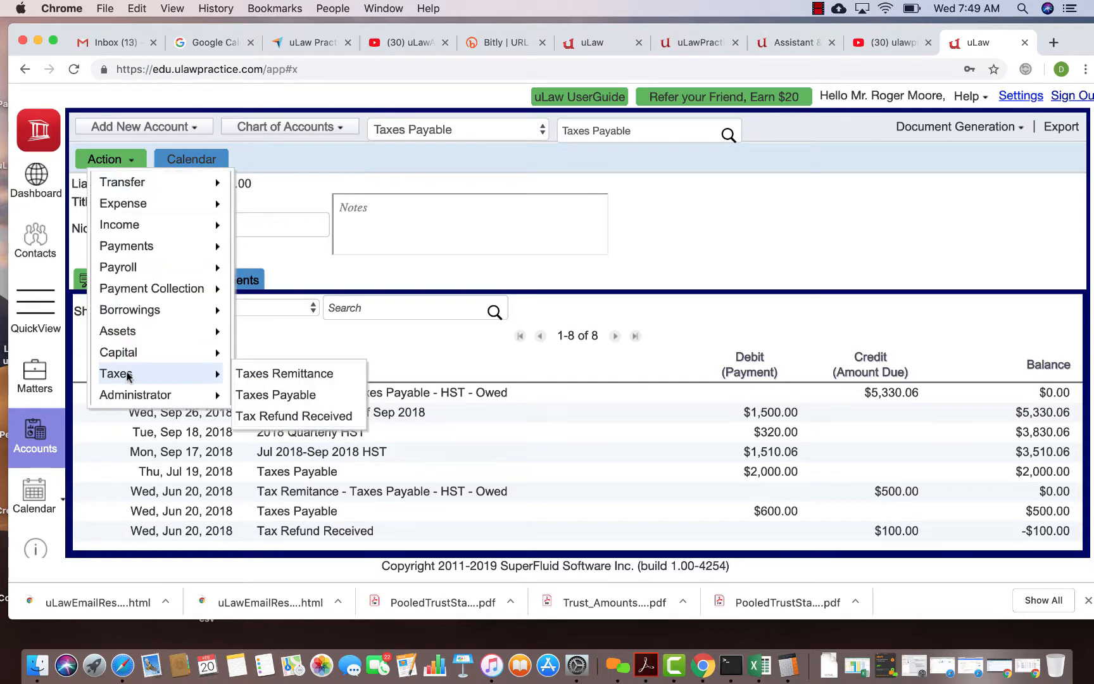
click(286, 375)
click(742, 326)
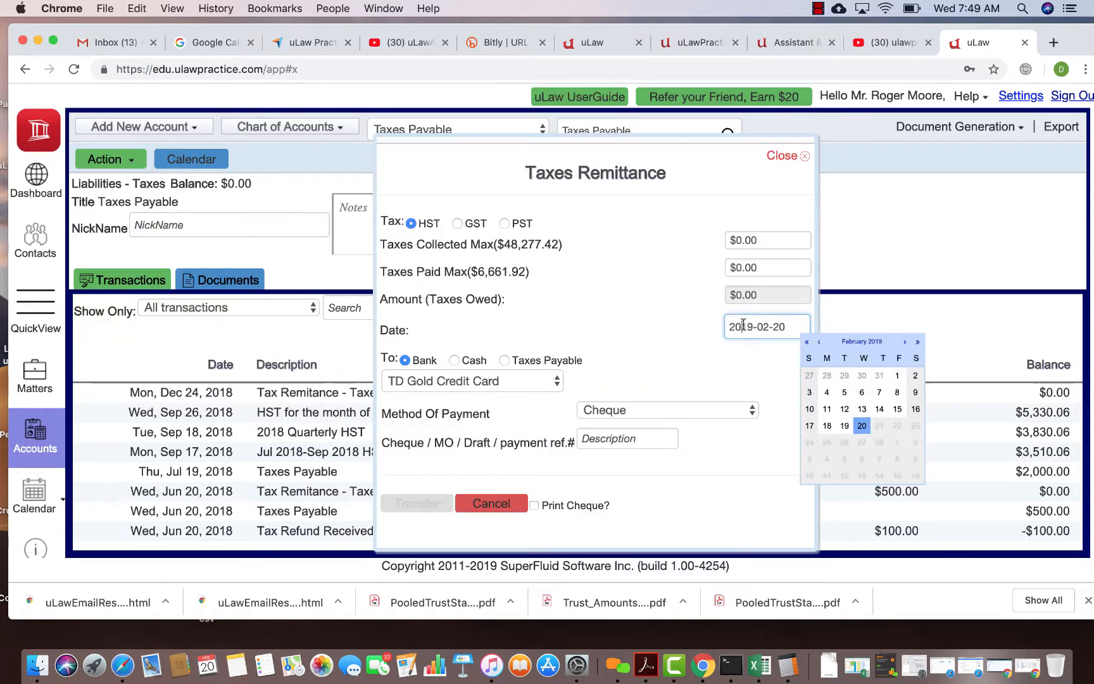
click(819, 342)
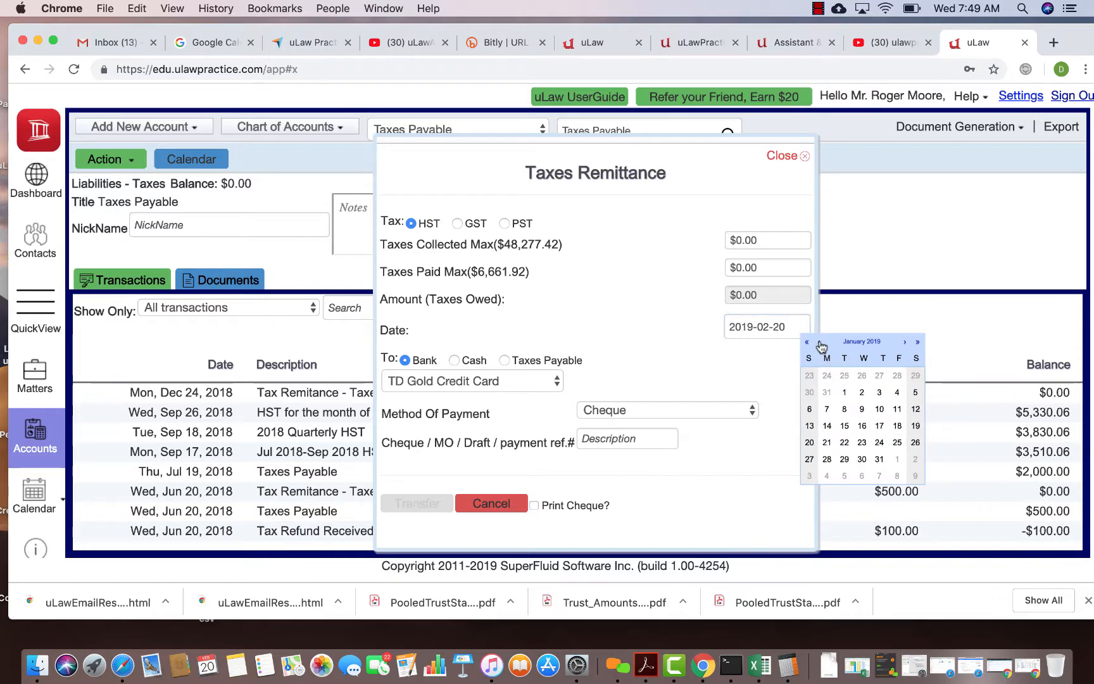
click(820, 343)
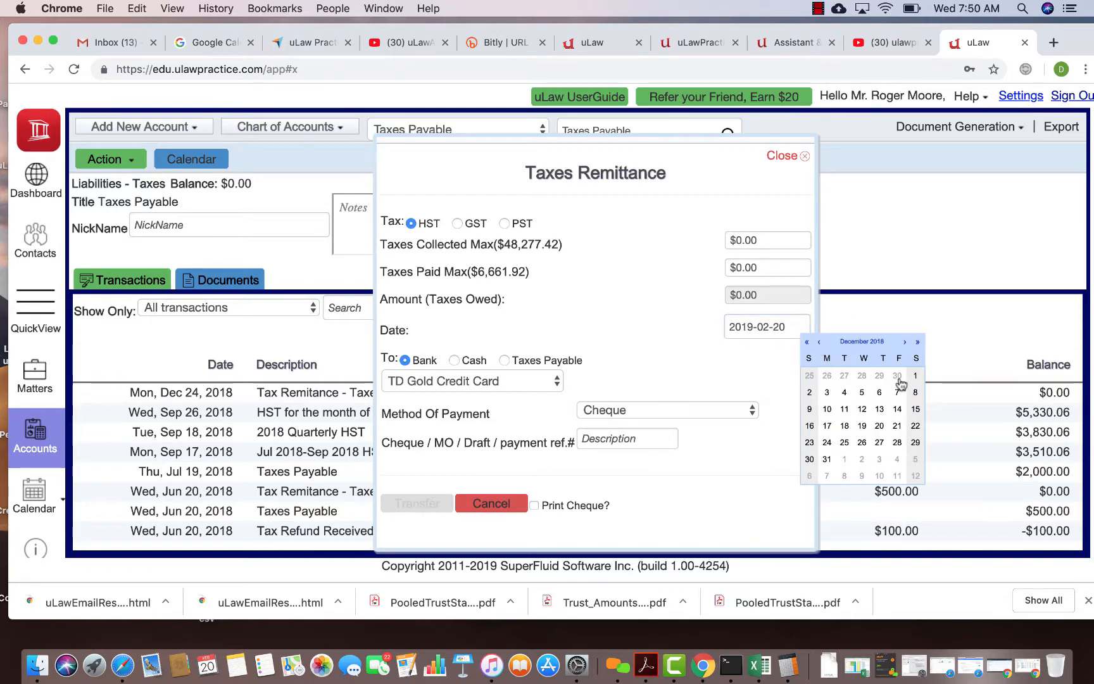
click(826, 459)
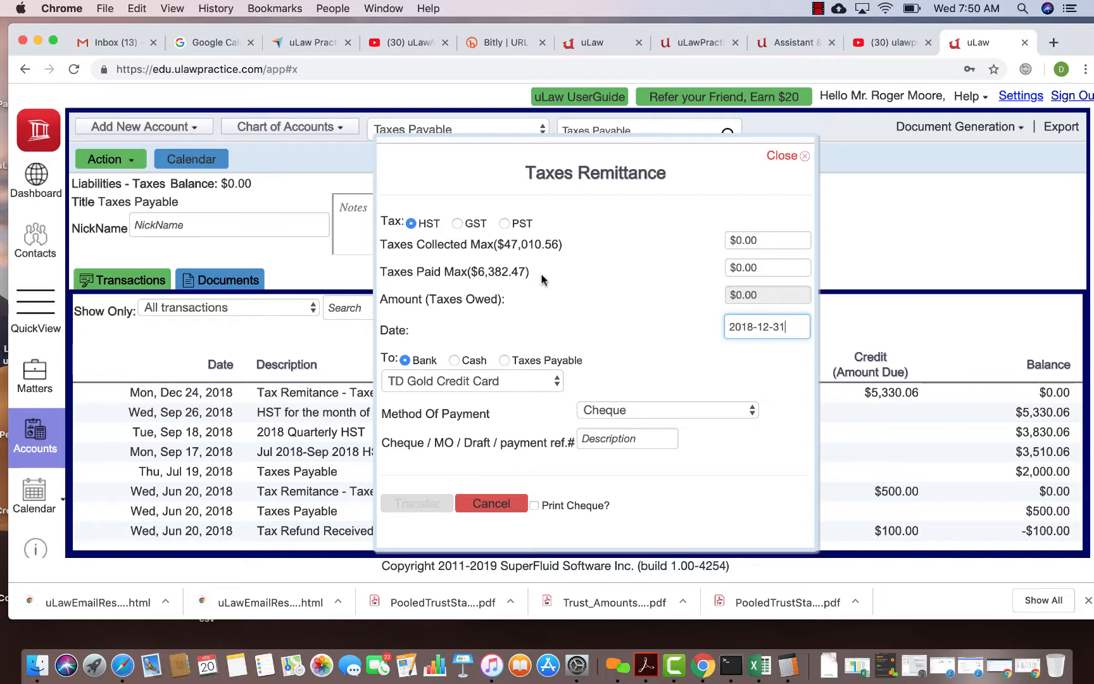
Enter $47,010.56 as taxes collected, $6,382.47 as taxes paid and 67 as the cheque reference in the remittance.
click(745, 239)
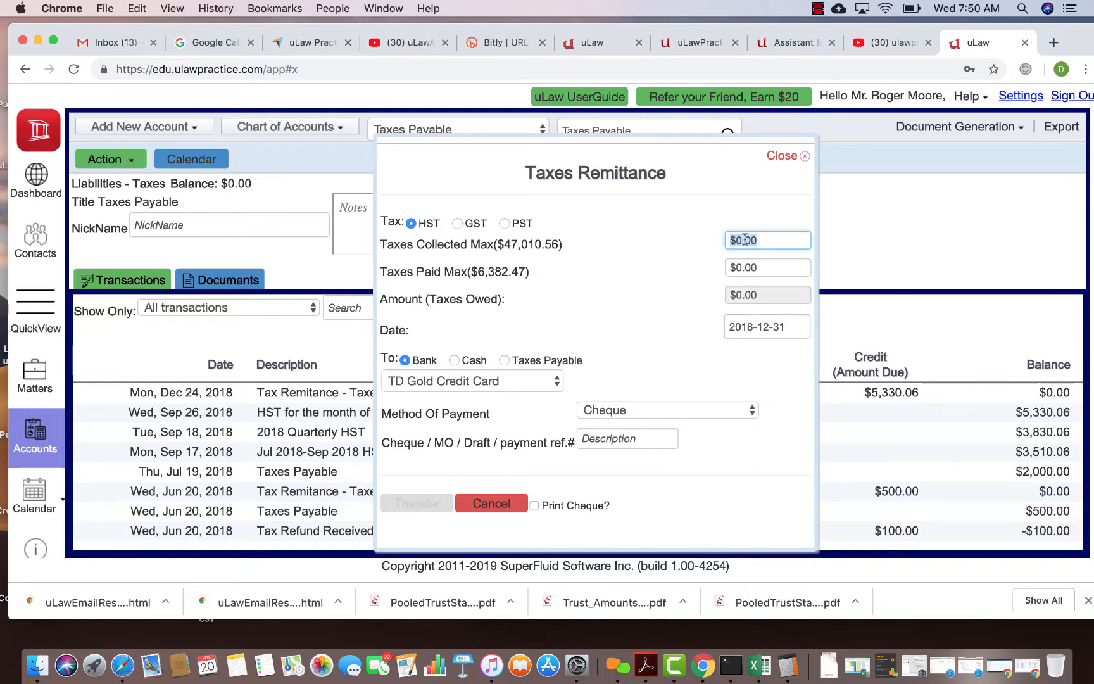
text(47,01)
click(749, 268)
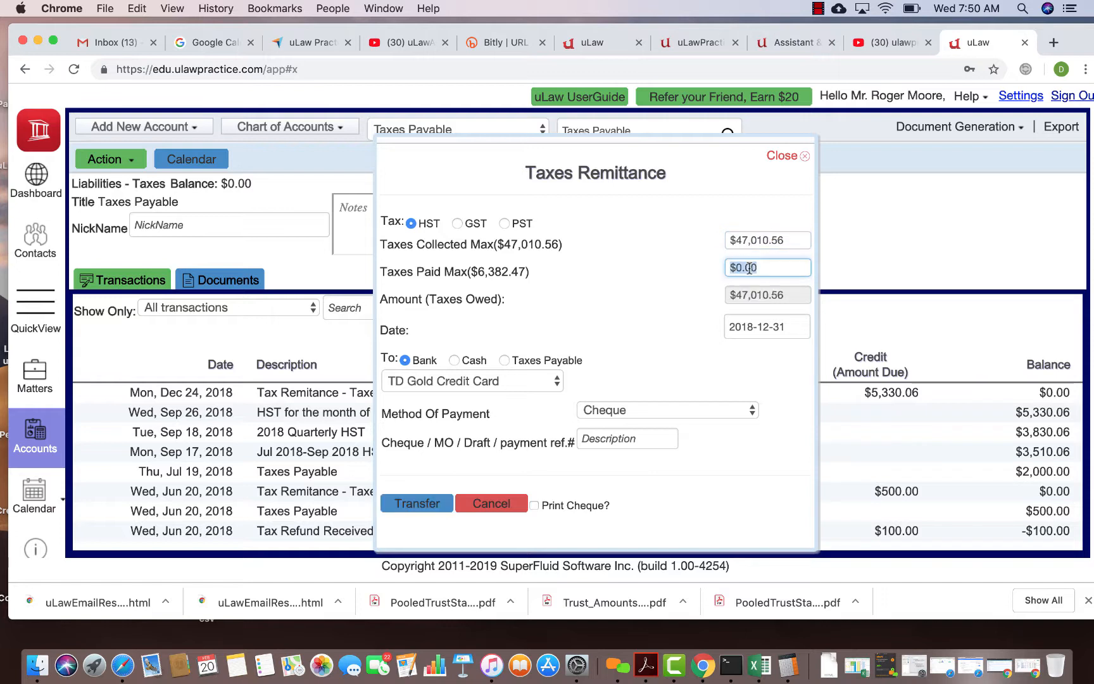
text(6,)
text(382.4)
text(7)
click(694, 290)
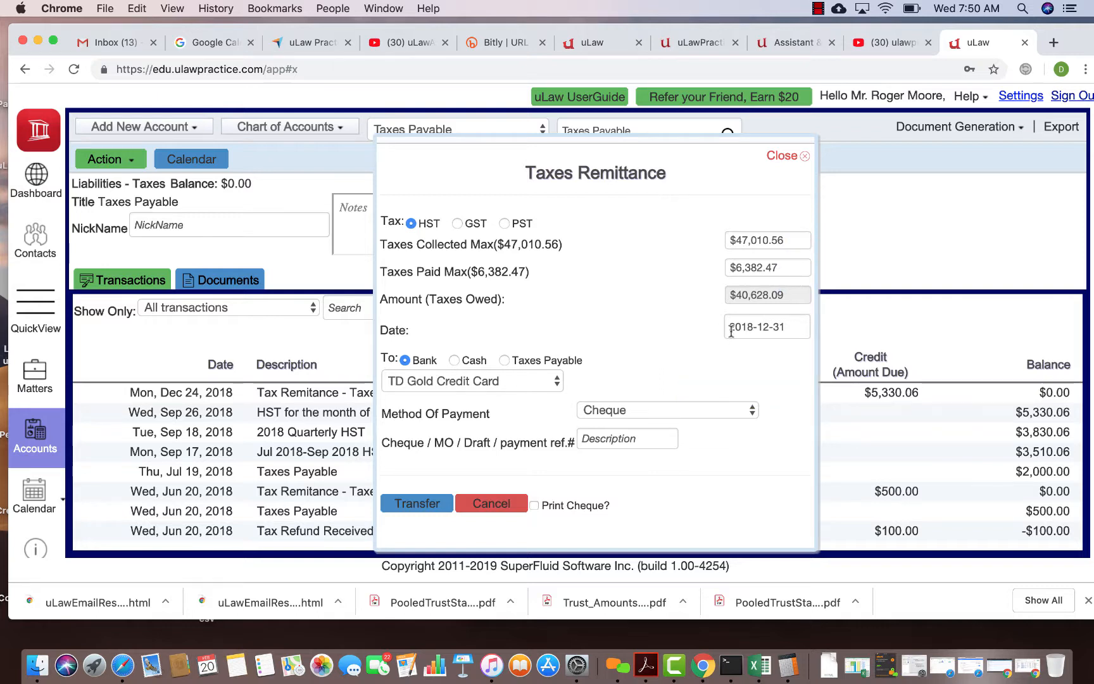
click(626, 438)
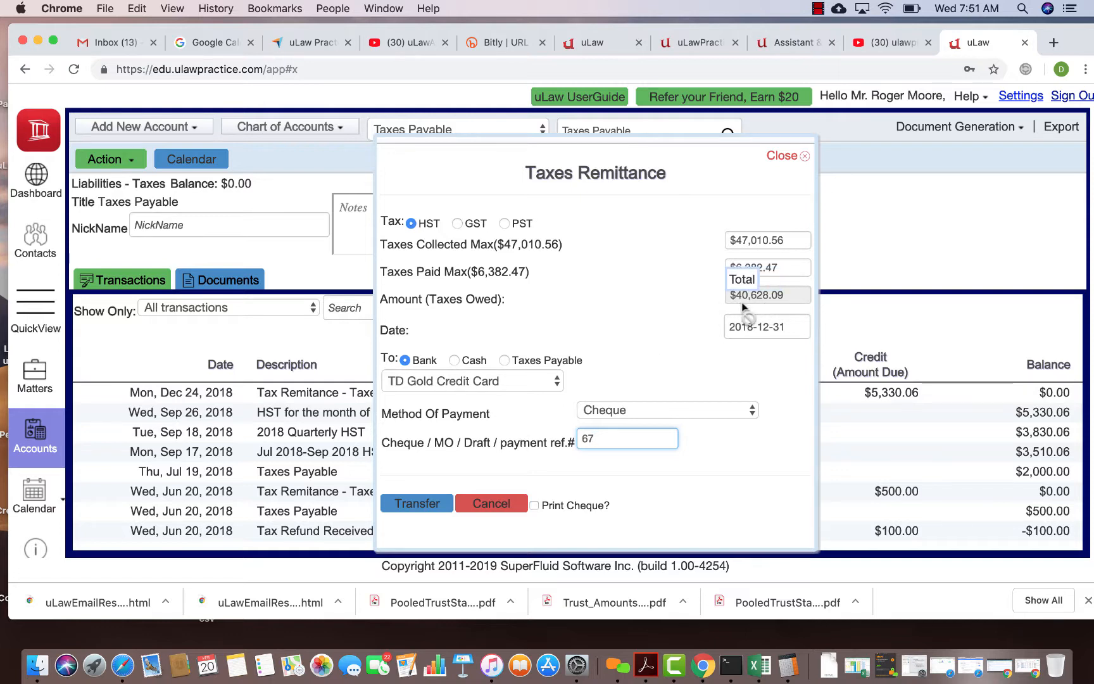
click(623, 305)
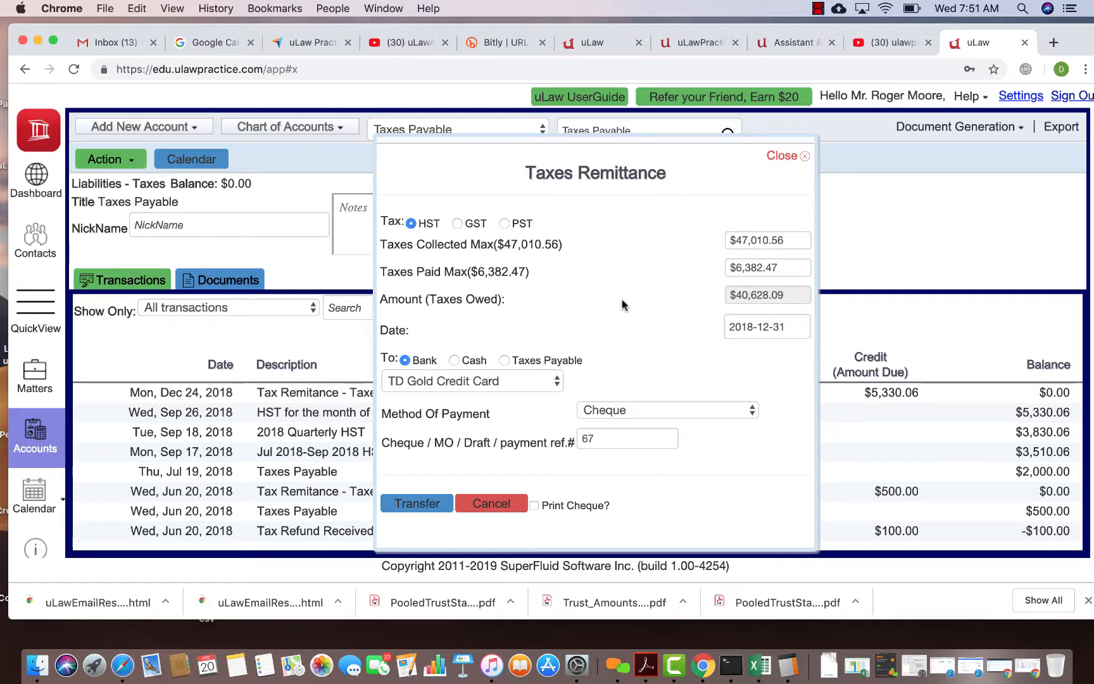
Set the remittance's taxes collected amount to $30,000.00.
click(751, 240)
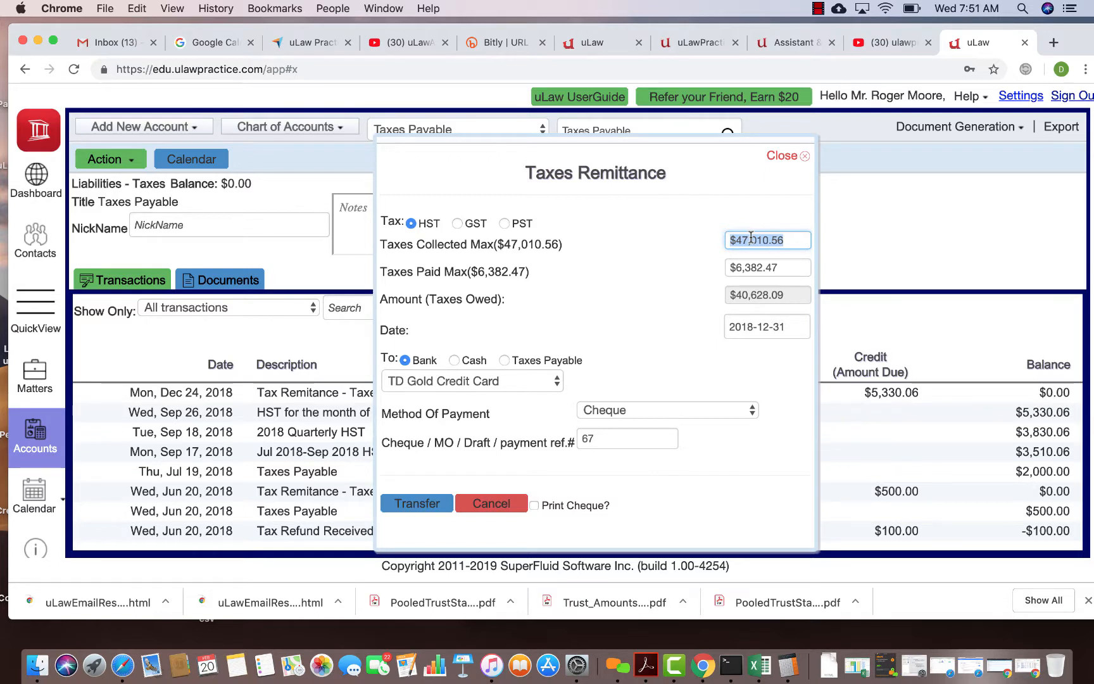
text(30000)
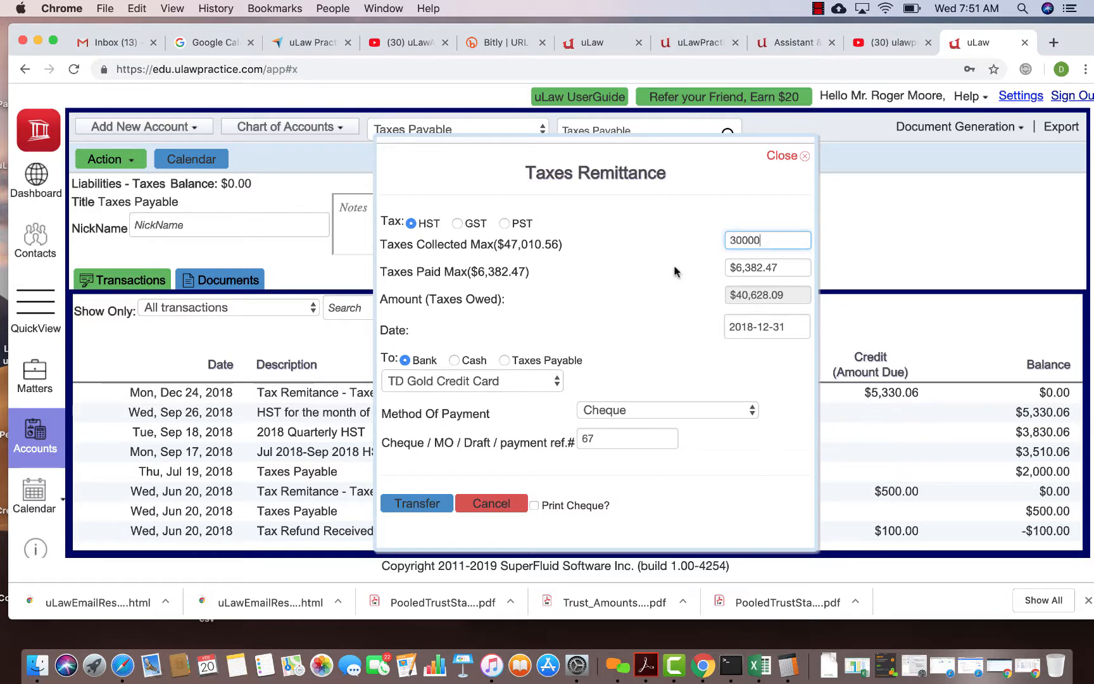
click(615, 272)
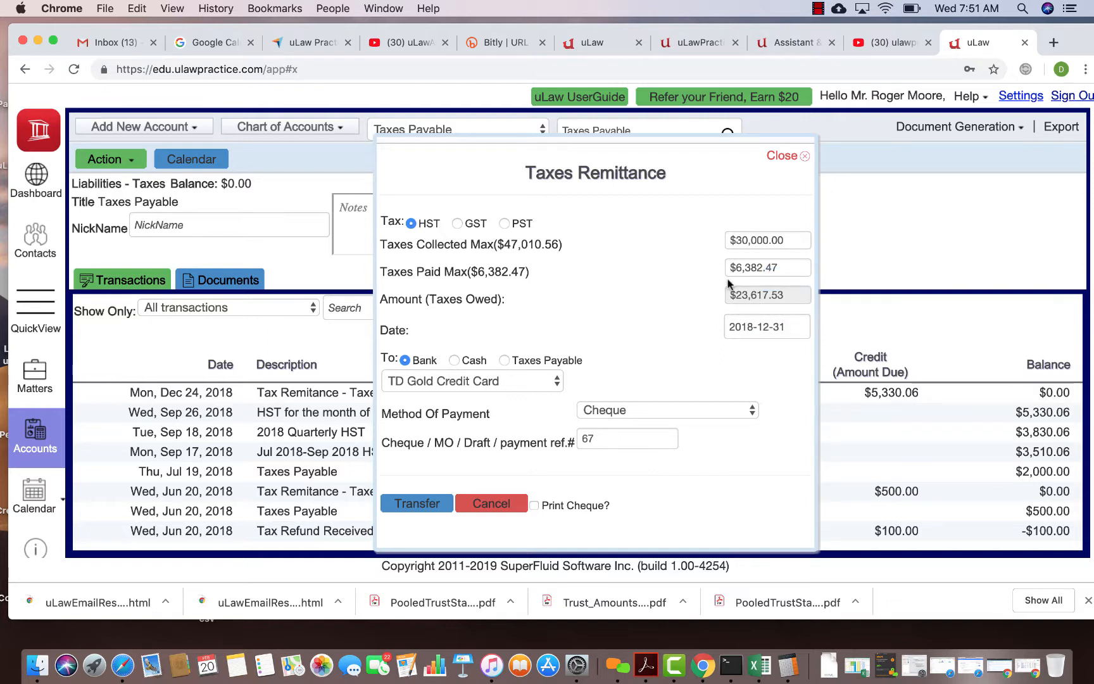
Transfer the remittance to Taxes Payable and review the debit and credit breakdown of the new December 31 entry.
click(504, 360)
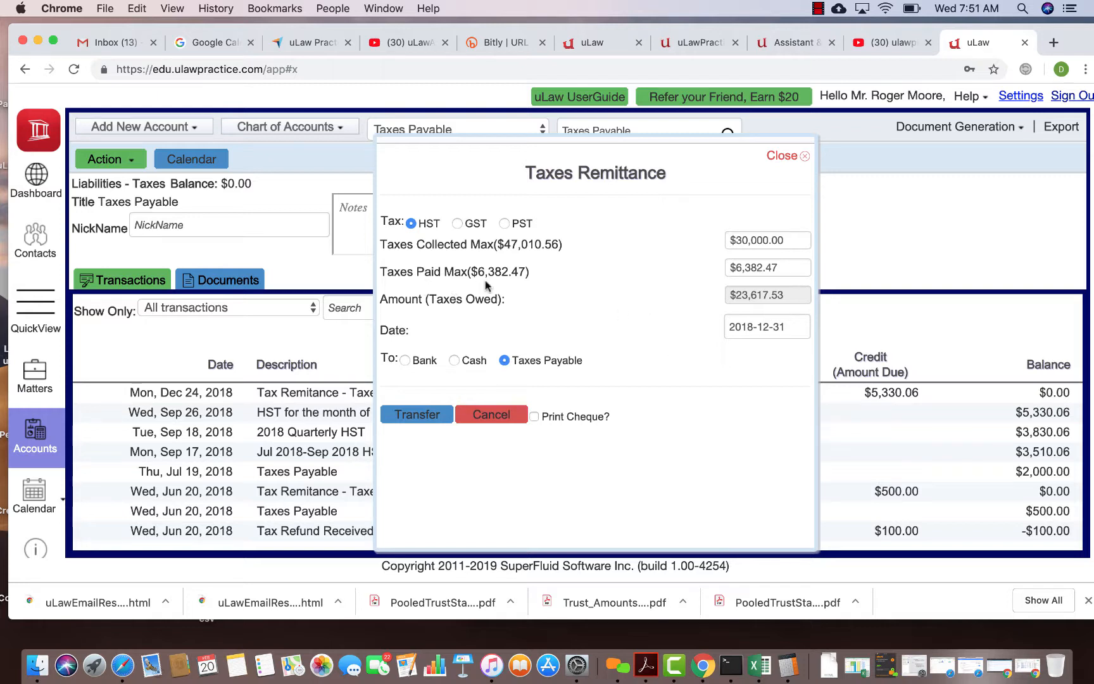
click(417, 416)
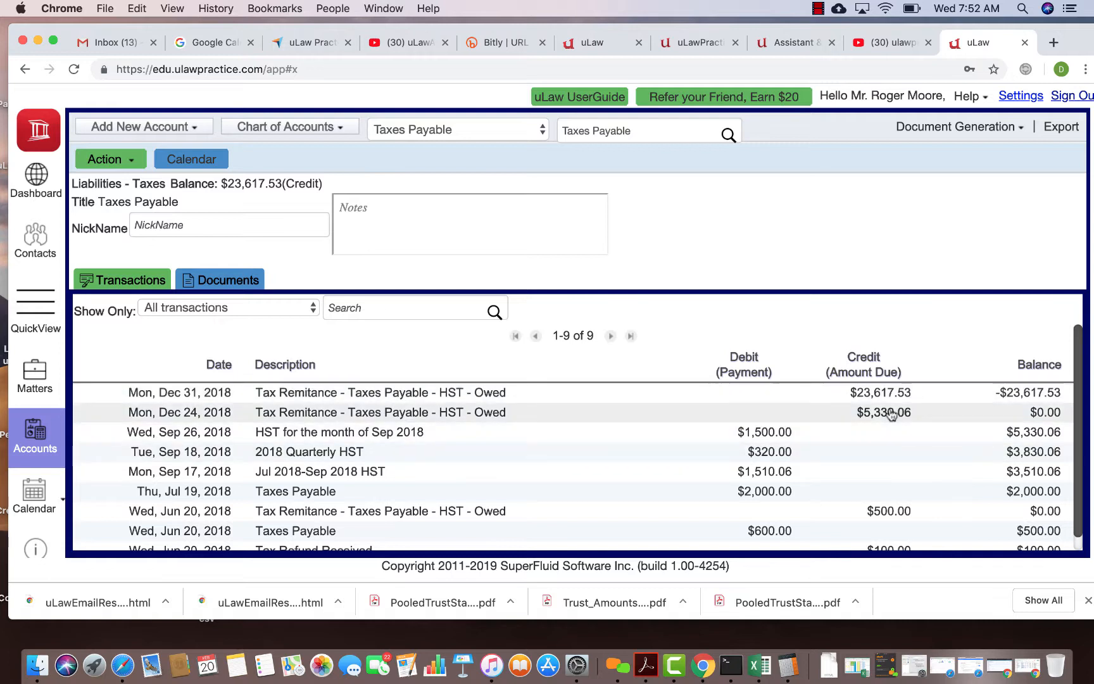
click(514, 394)
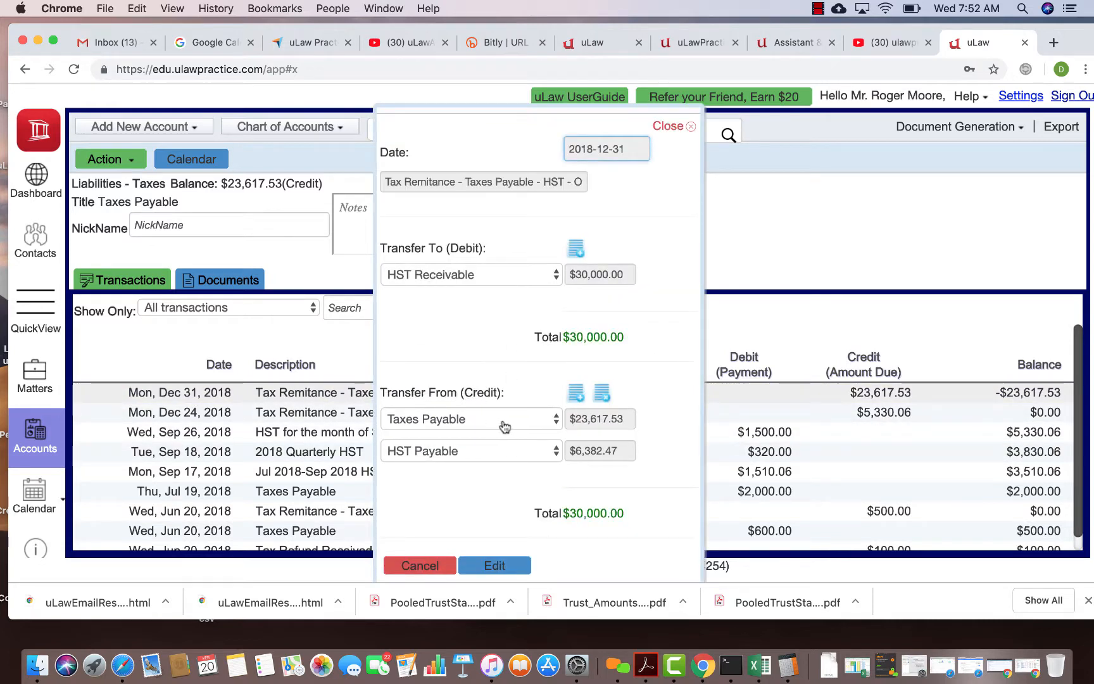
click(668, 126)
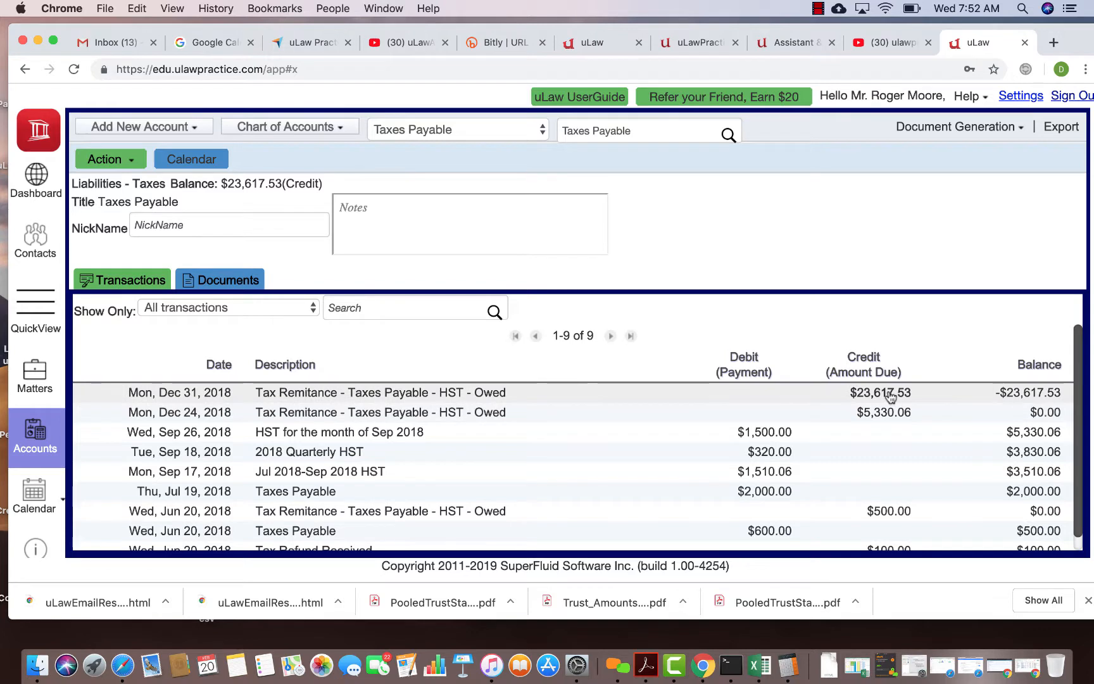
Start a Taxes Payable payment and date it 2019-01-05.
click(107, 162)
mouse_move(223, 395)
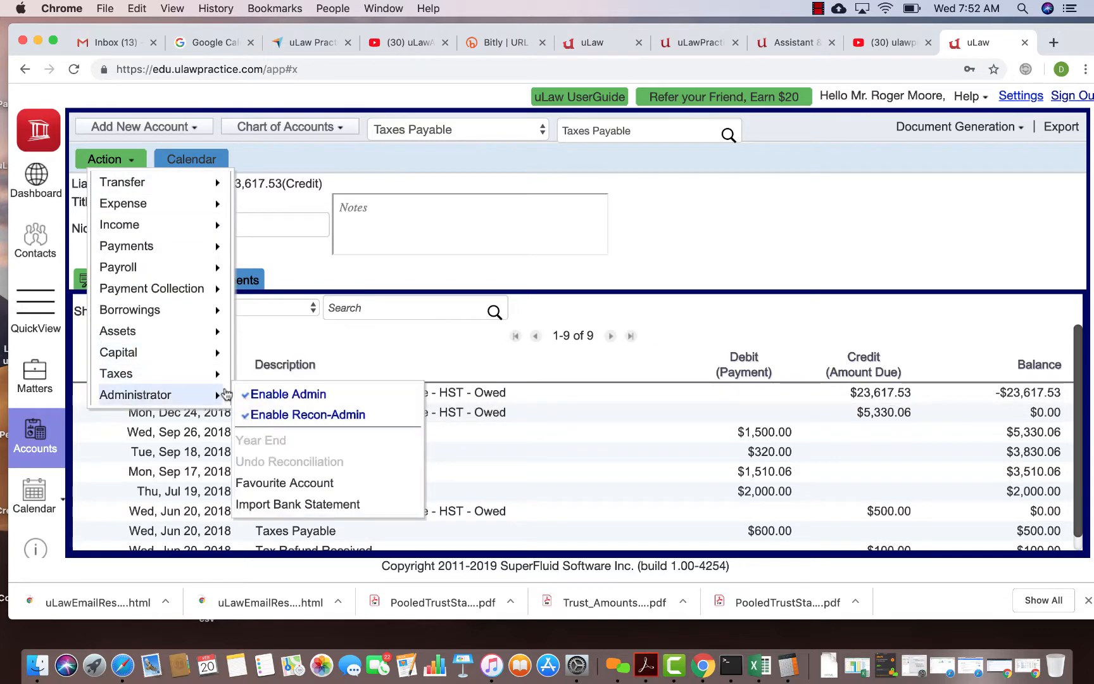
mouse_move(165, 373)
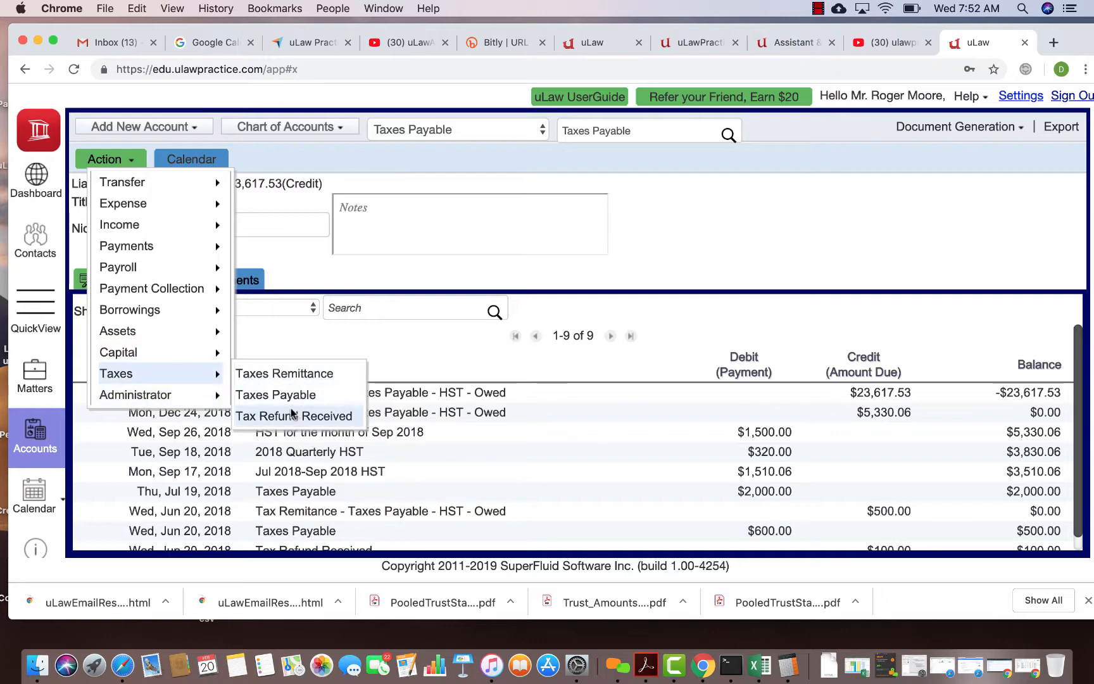
click(275, 394)
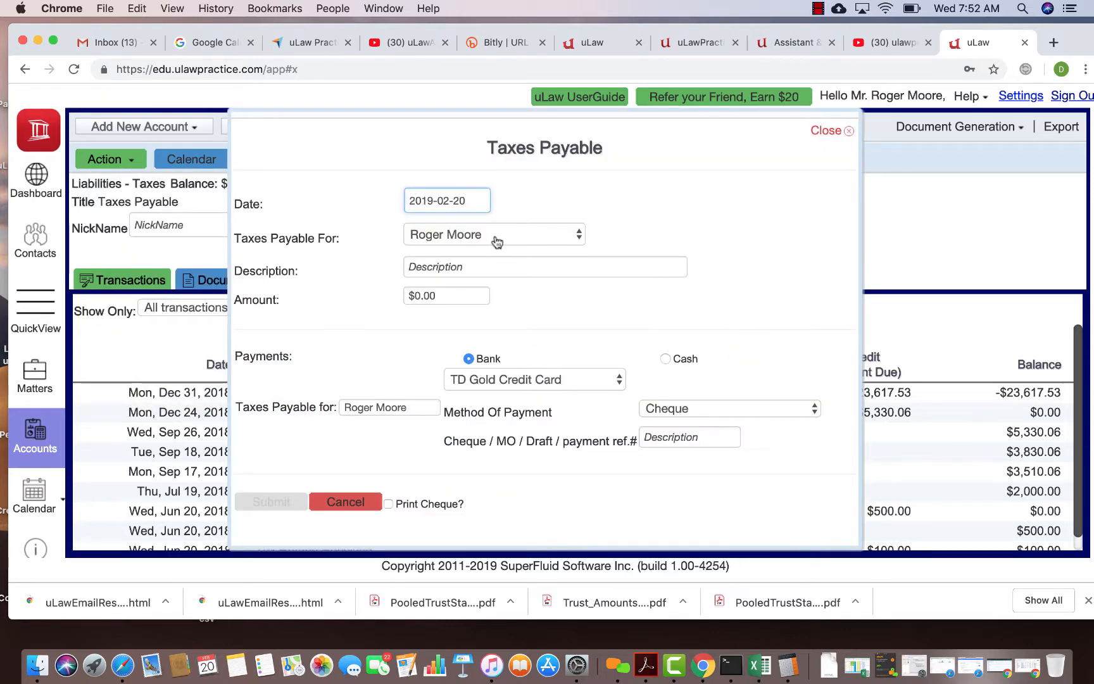
click(444, 199)
click(499, 215)
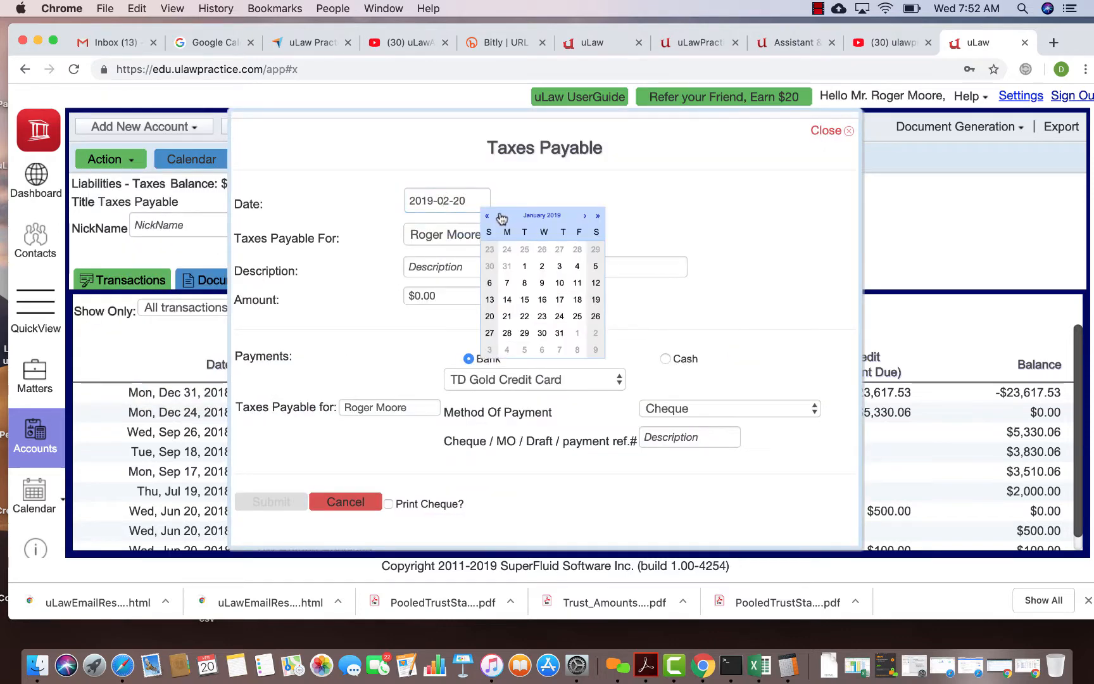
click(594, 266)
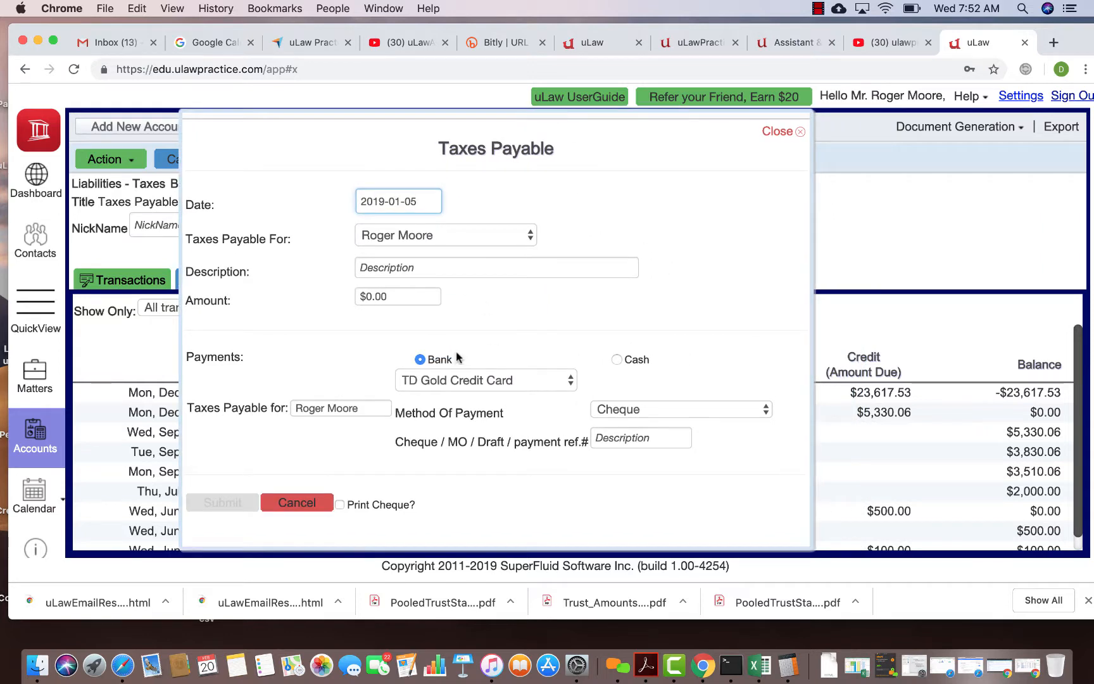
Set the payment amount to $23,617.53 and pay it from the TD CANADA General Account.
click(370, 297)
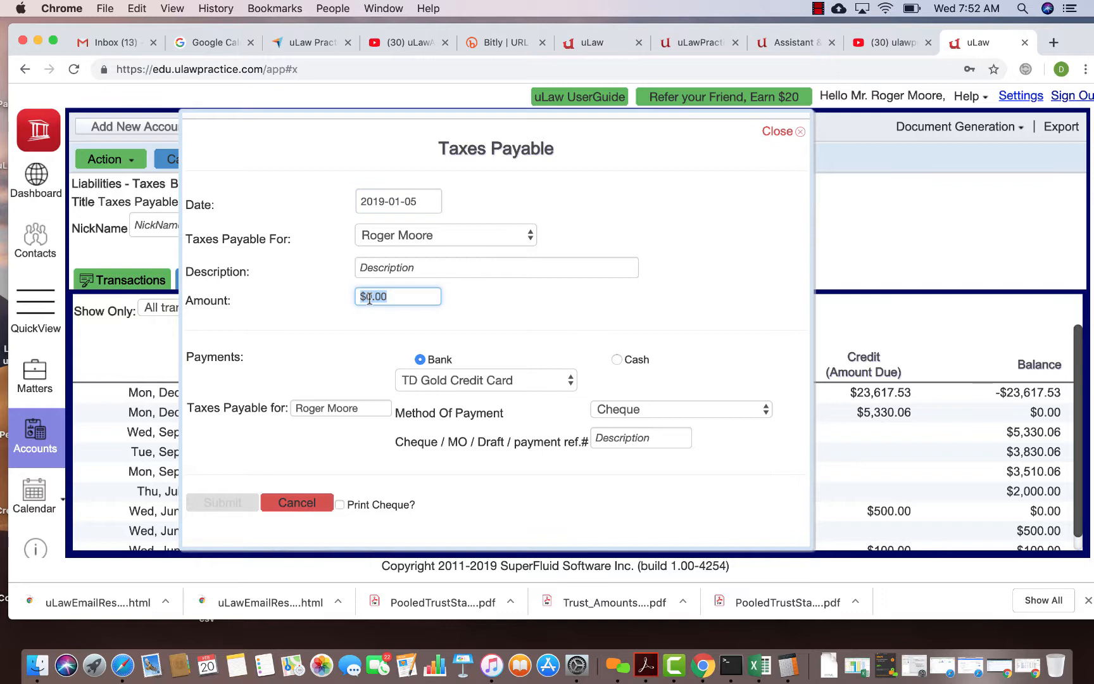
text(23617.53)
click(509, 305)
click(472, 381)
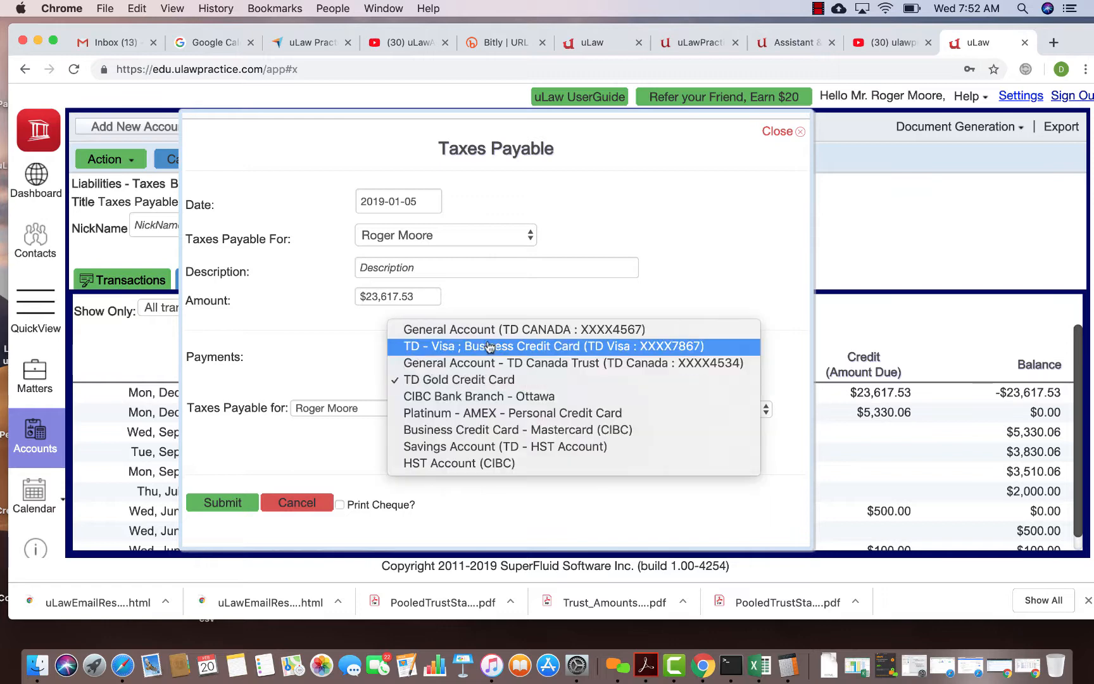
click(443, 330)
Enter cheque reference 123123 and the description "Paid to CRA", and submit the tax payment.
click(635, 439)
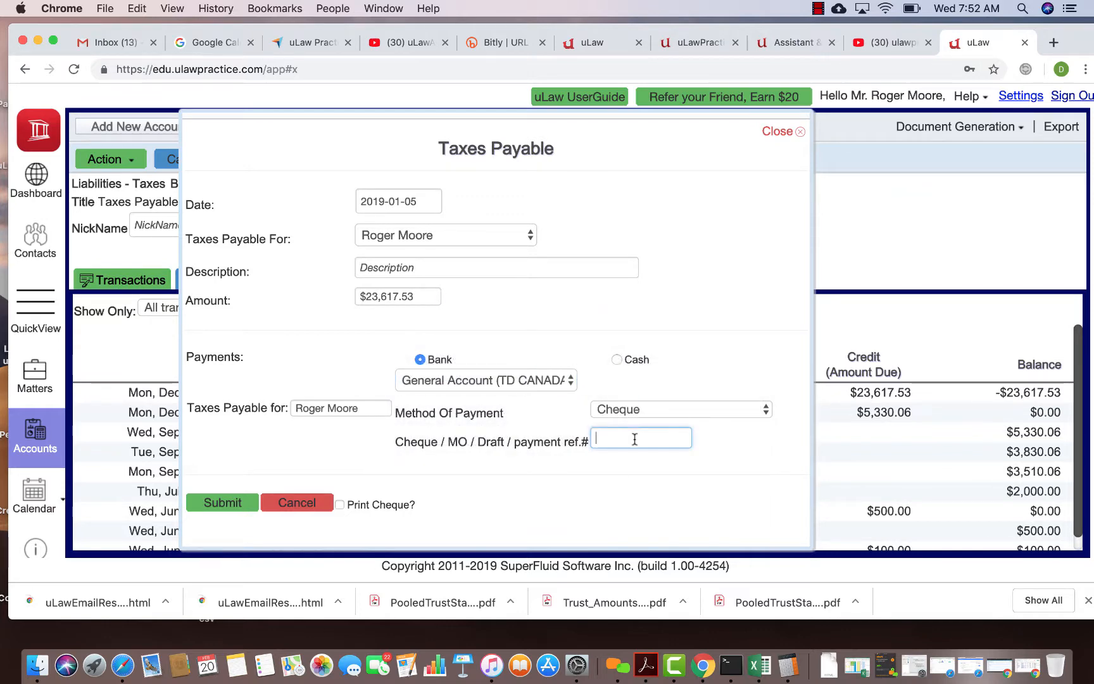
text(123123)
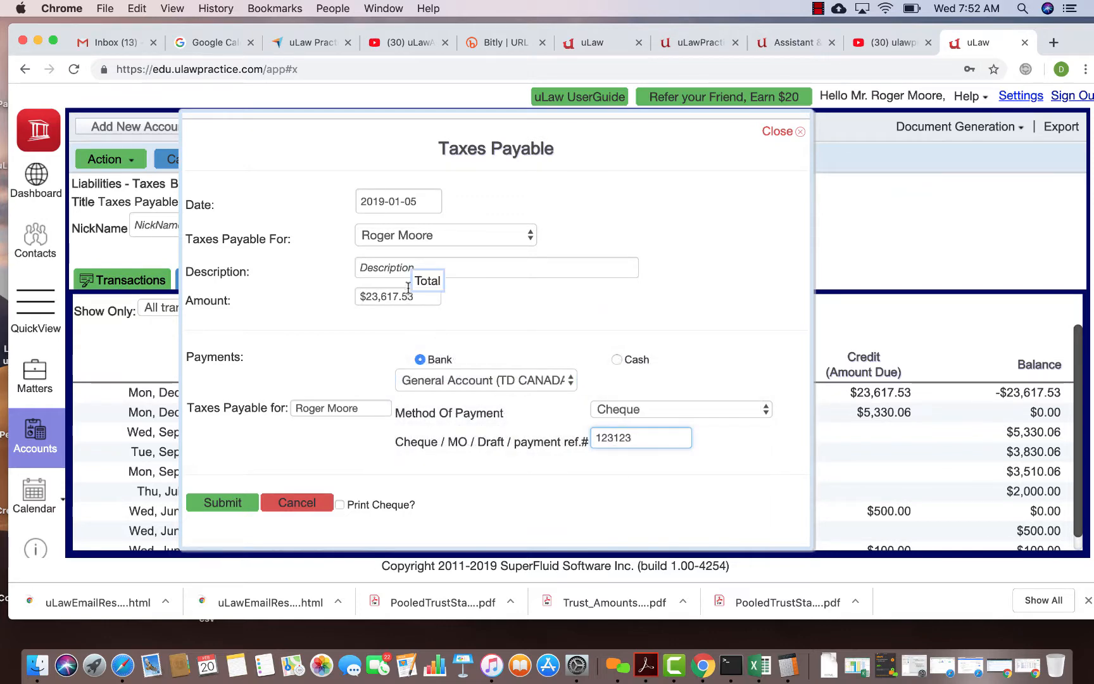
click(399, 271)
text(Paid to CRA)
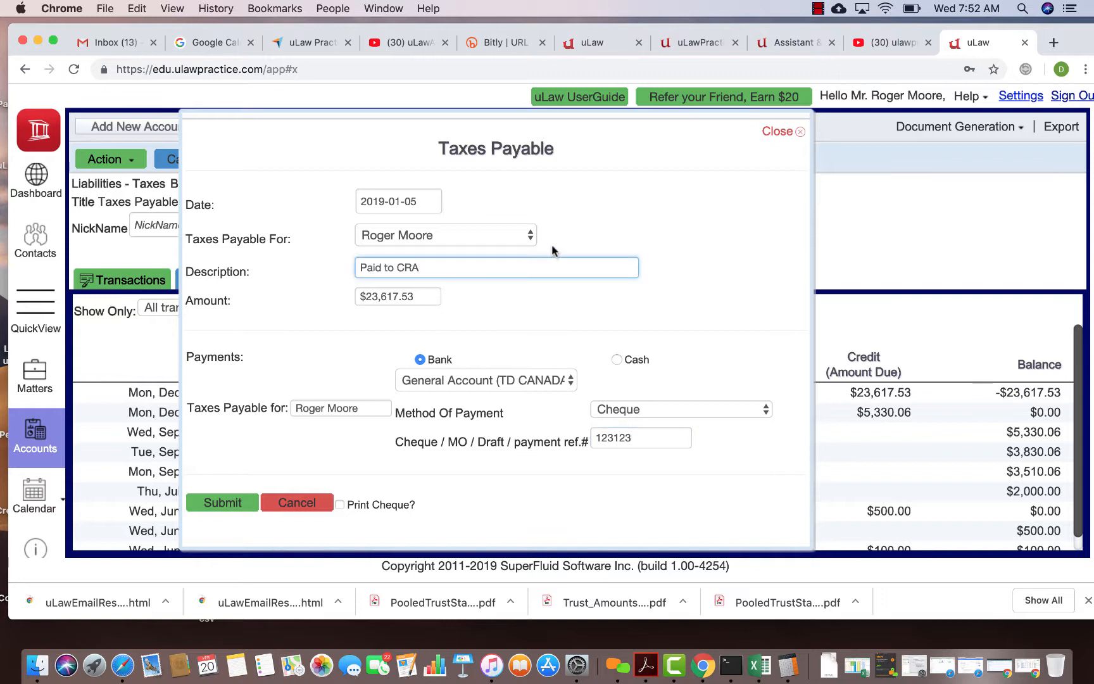
click(603, 221)
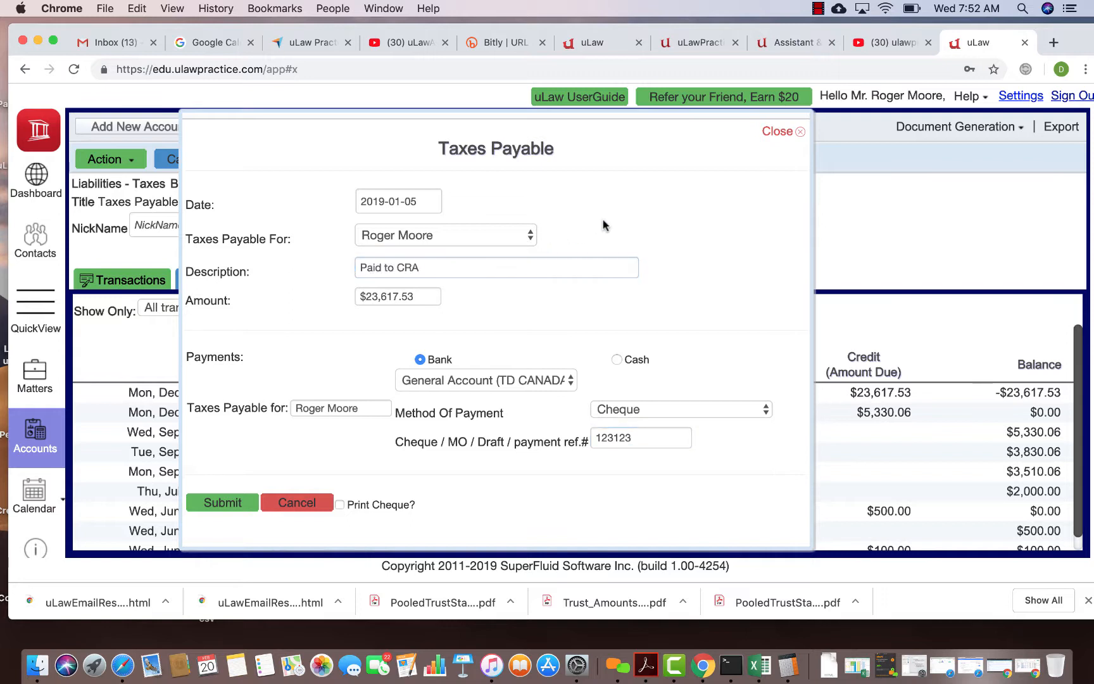
click(221, 504)
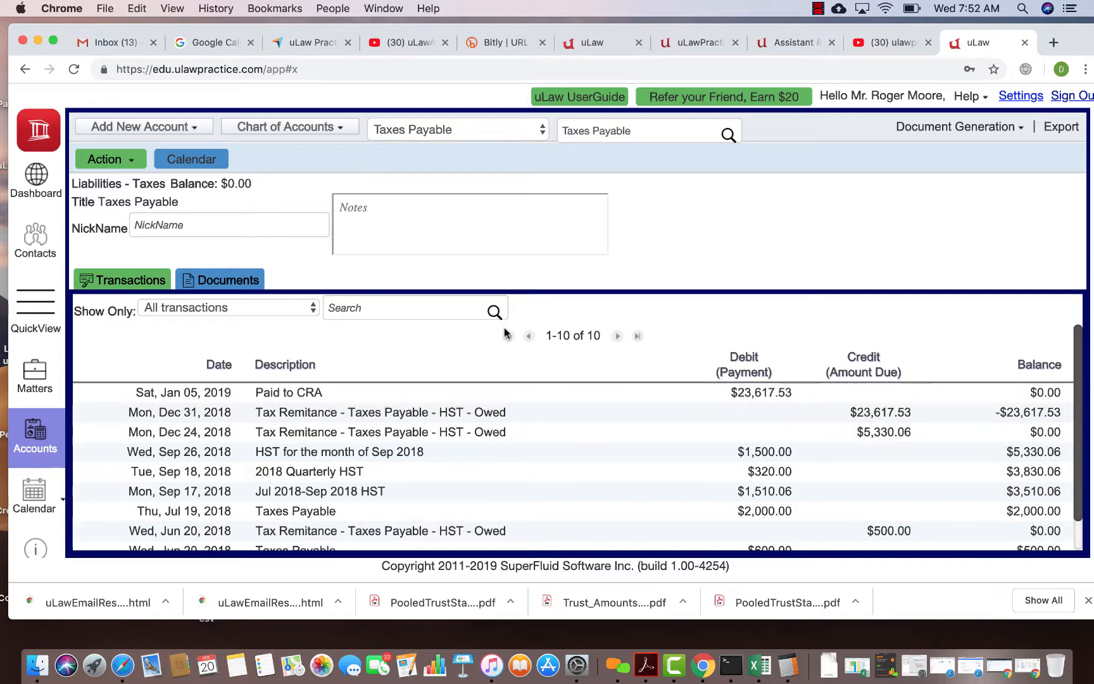
Start another HST taxes remittance and date it 2018-12-31 to check the remaining taxes collected and paid.
click(123, 168)
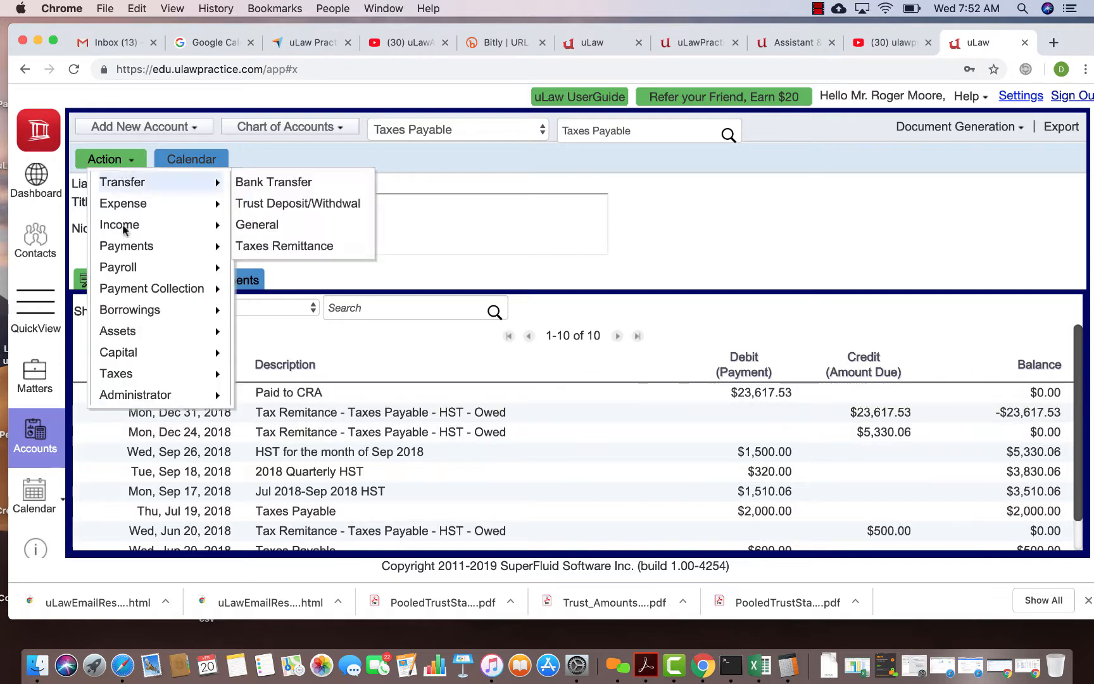
mouse_move(166, 372)
click(312, 374)
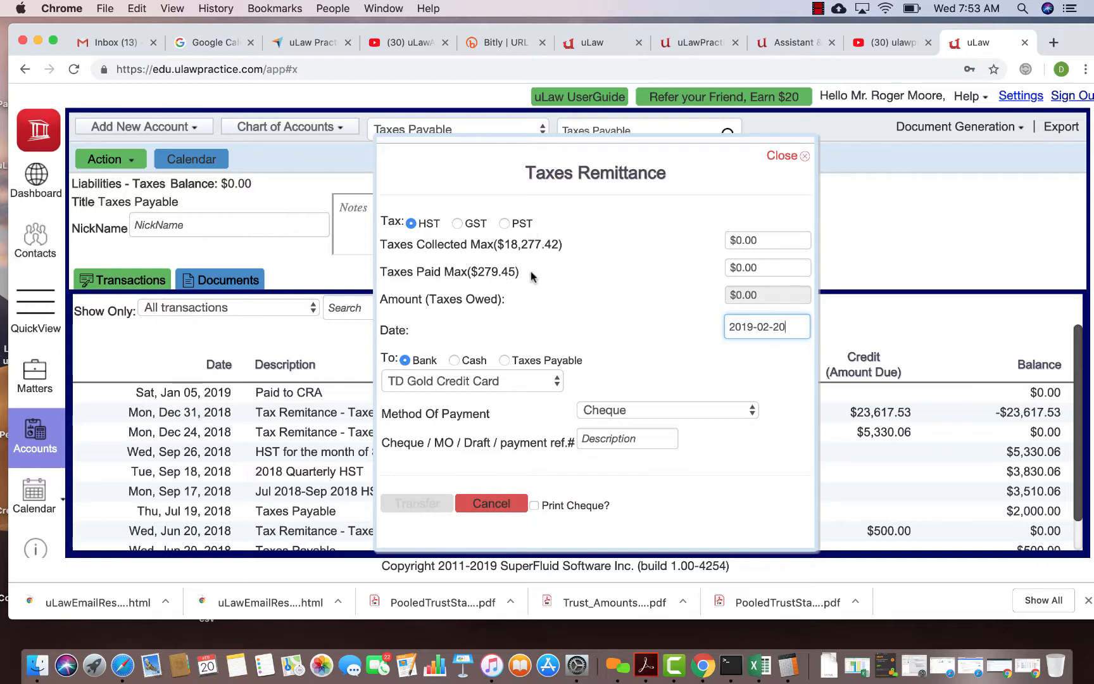
click(763, 326)
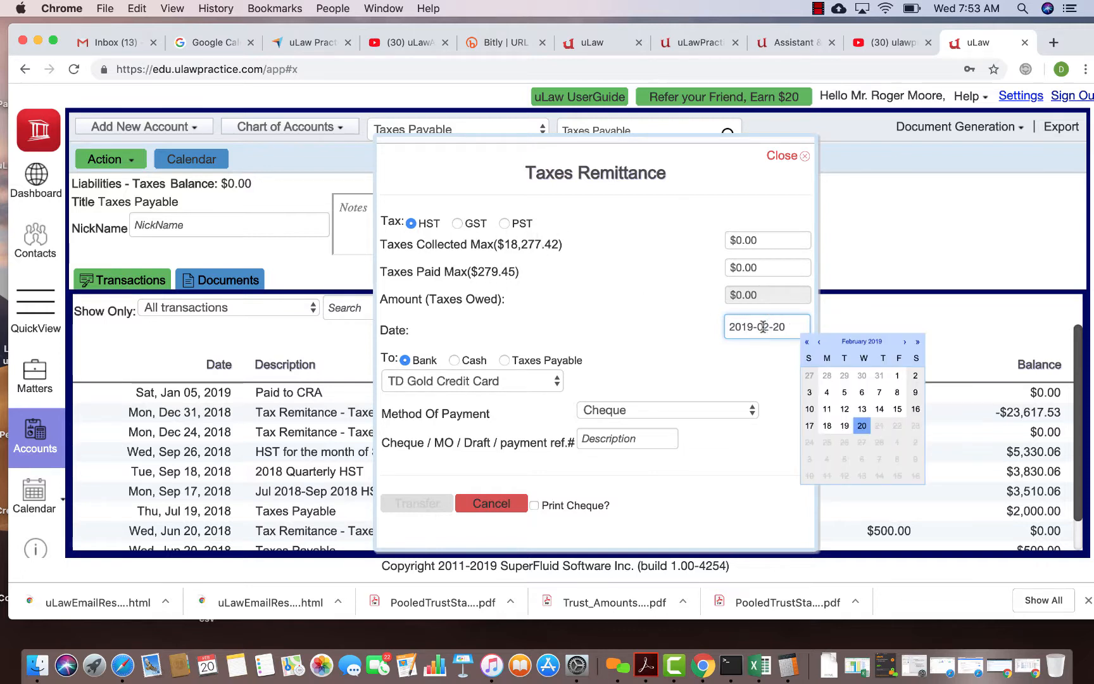
click(819, 343)
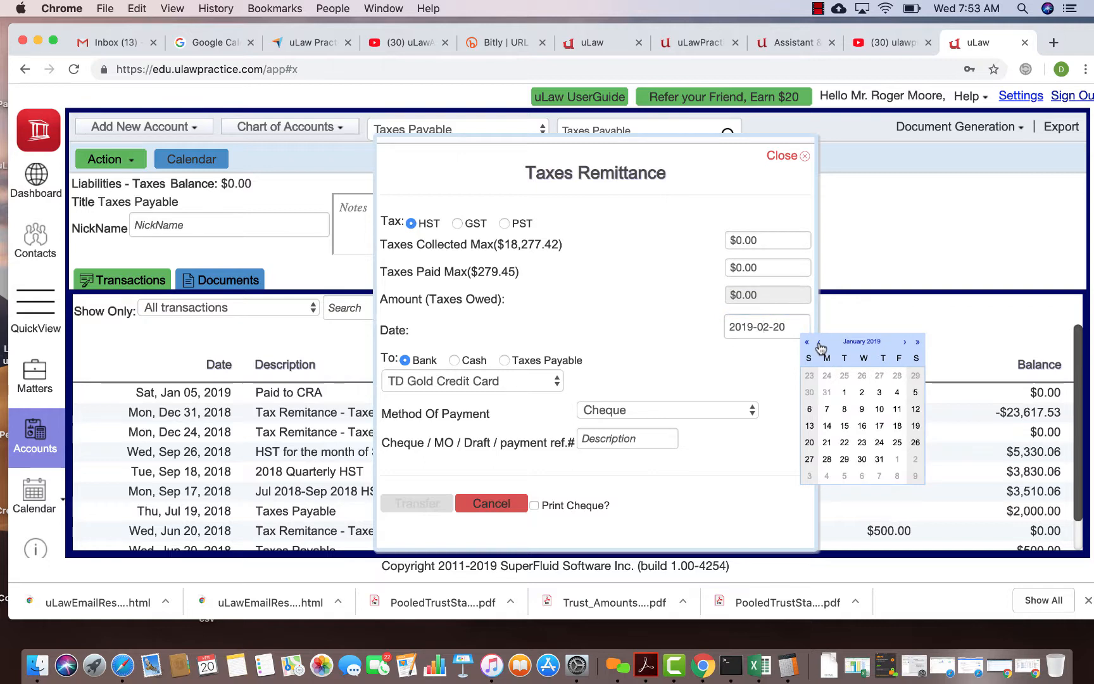
click(829, 393)
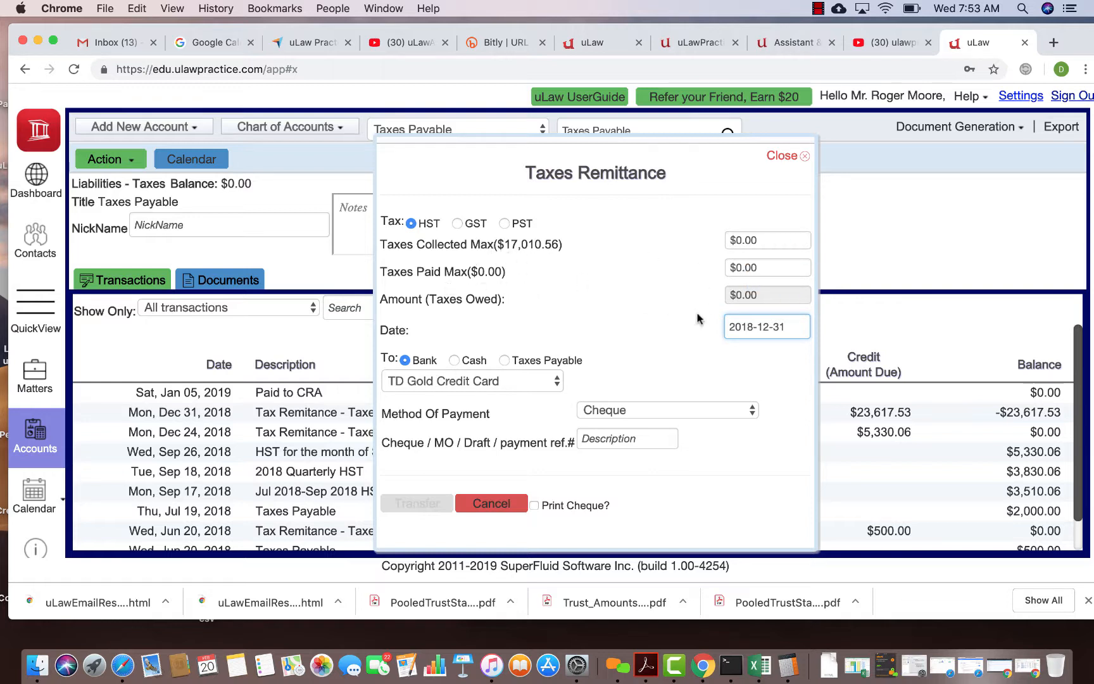
Set the HST taxes collected to $17,010.56 and date the remittance 2019-01-31.
click(750, 240)
text(1)
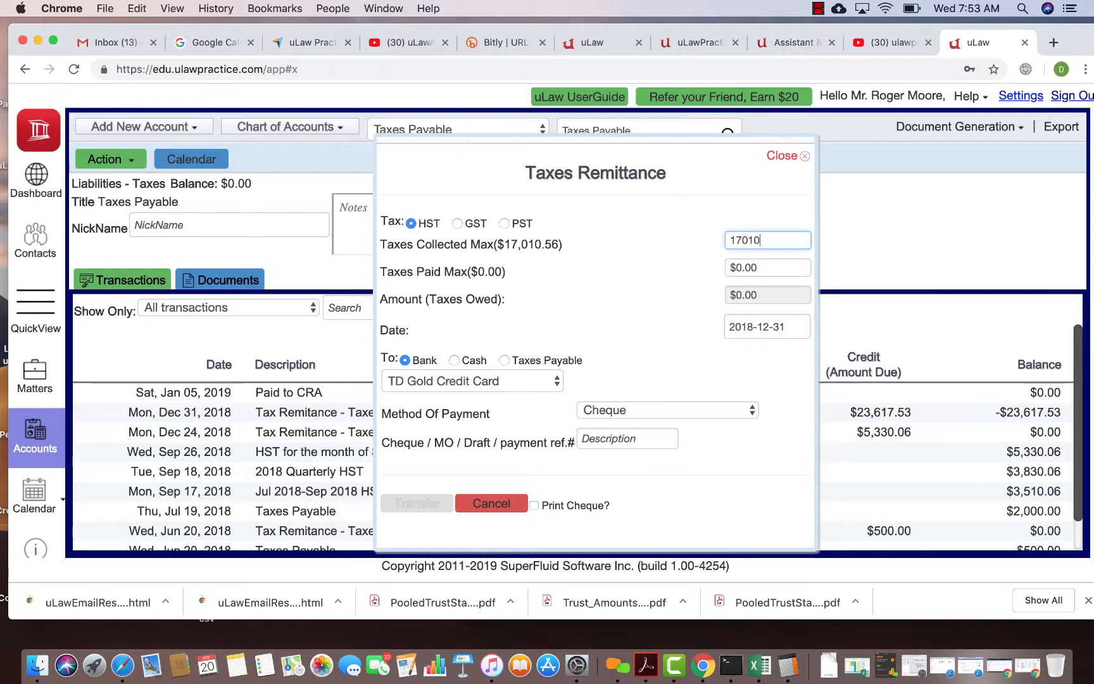
text(7,010.56)
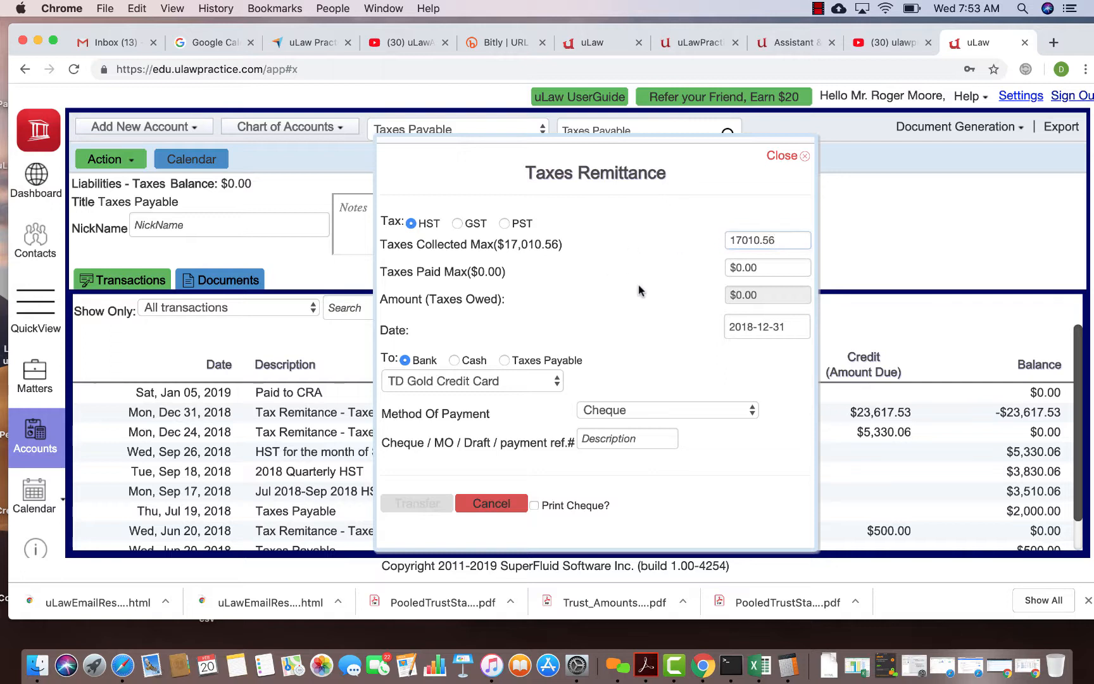
click(752, 328)
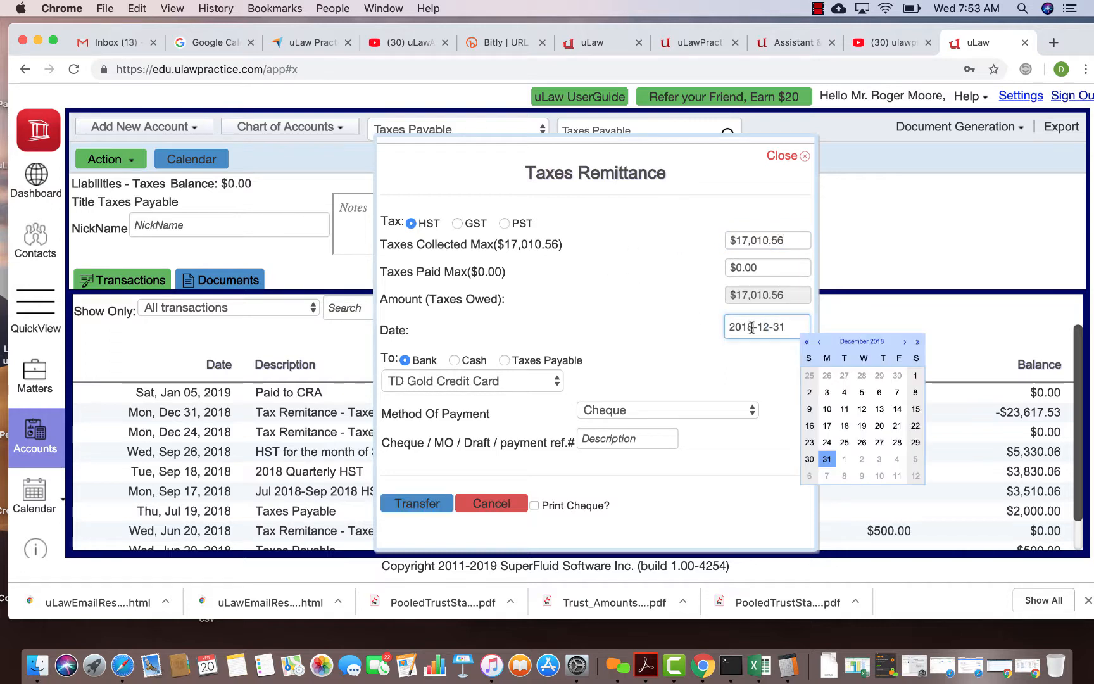
click(905, 342)
click(883, 465)
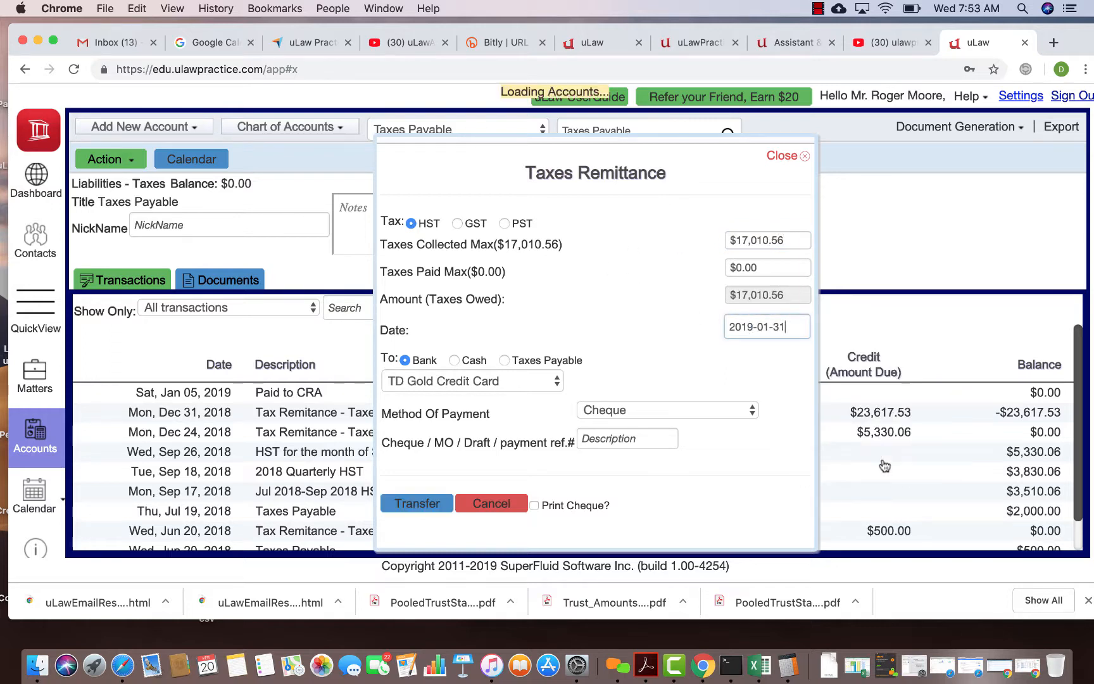
Direct the HST remittance to Taxes Payable and transfer it.
click(589, 443)
click(504, 360)
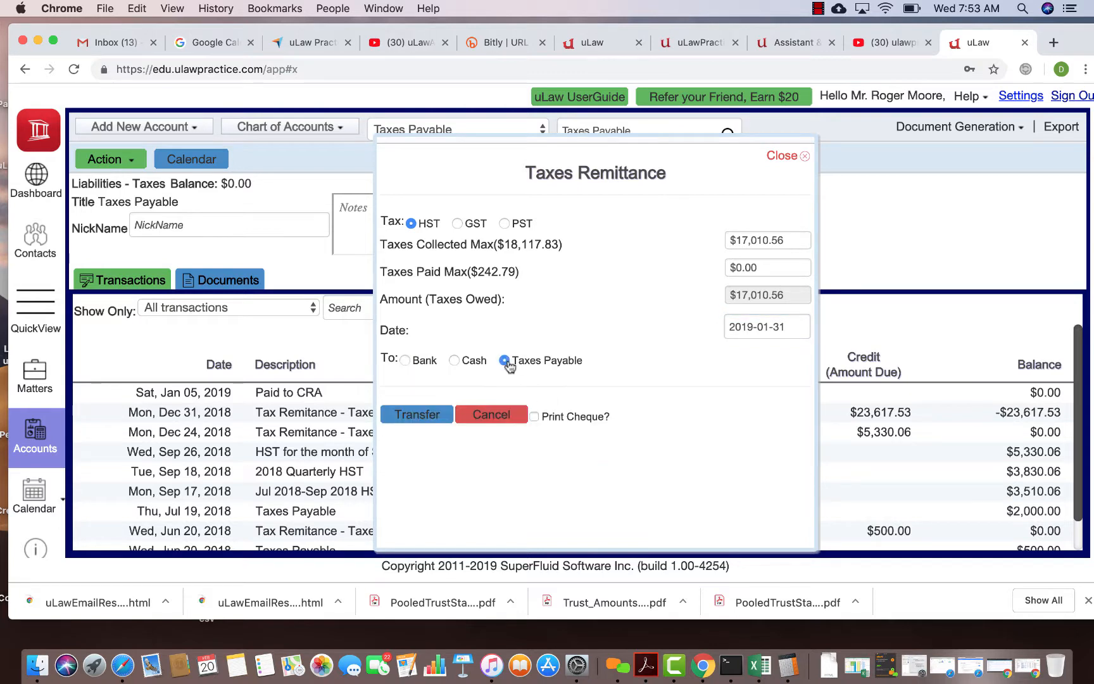
click(428, 415)
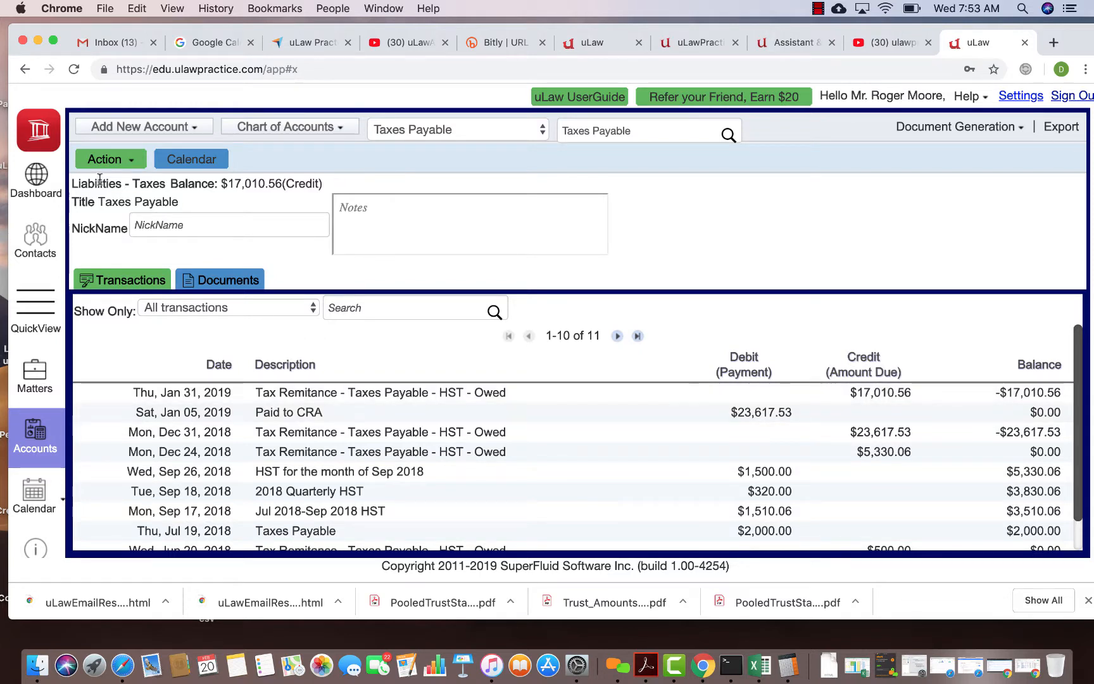
Start a Taxes Payable payment with the description "Paid to CRA" and an amount of $17,010.56.
click(140, 162)
mouse_move(127, 372)
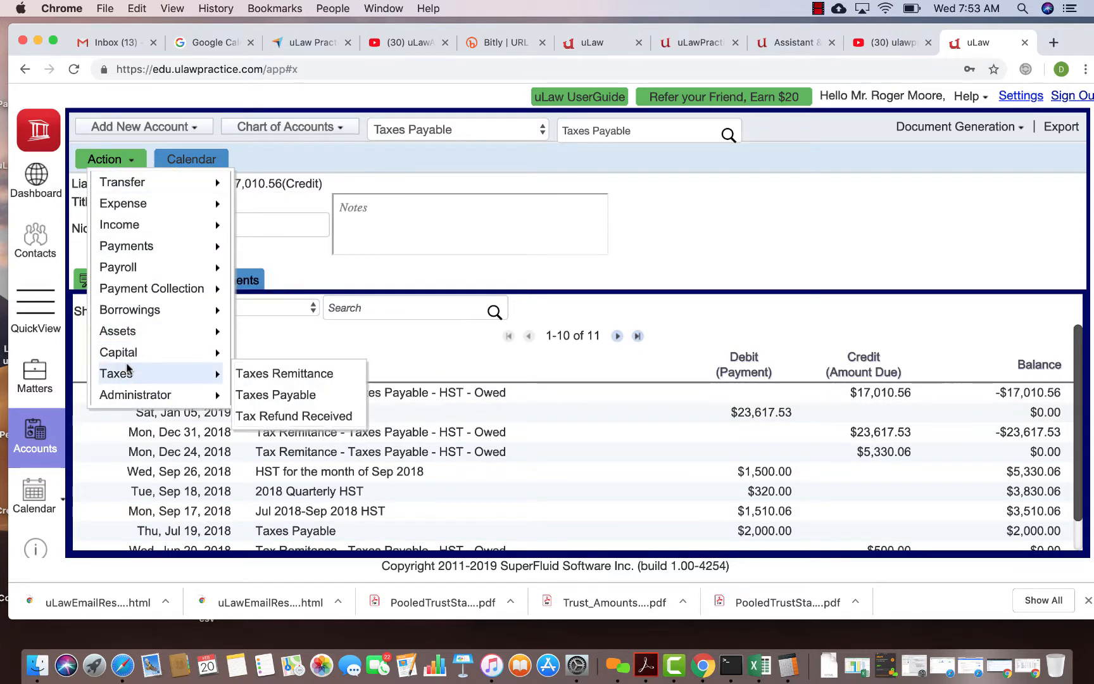
click(305, 396)
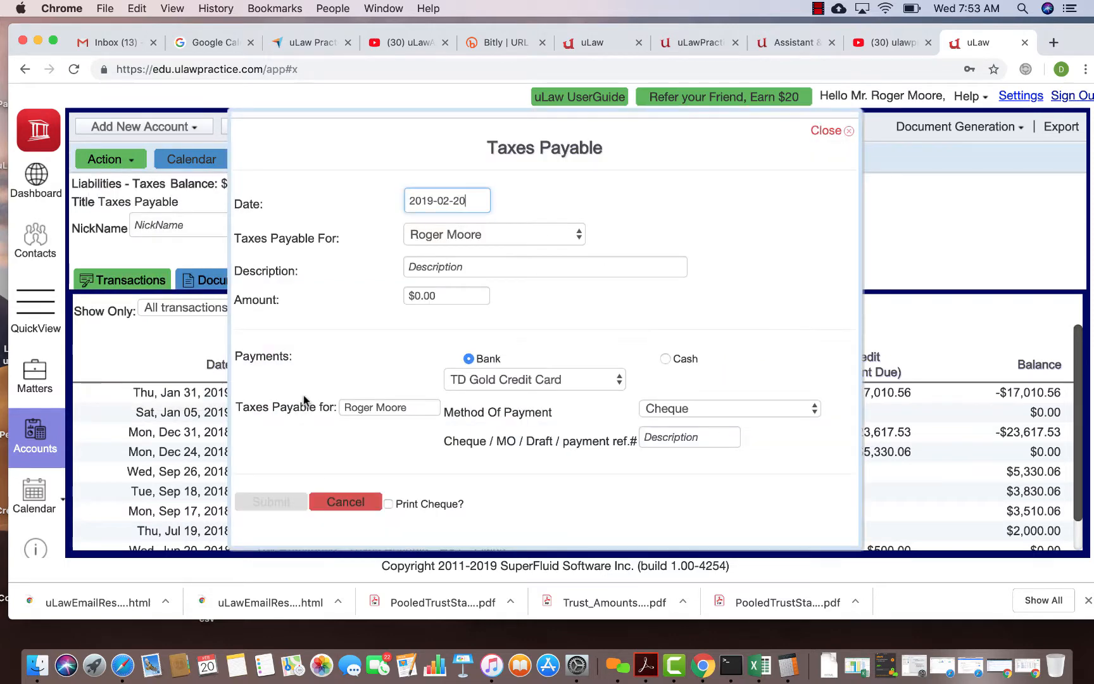
drag(468, 109, 413, 102)
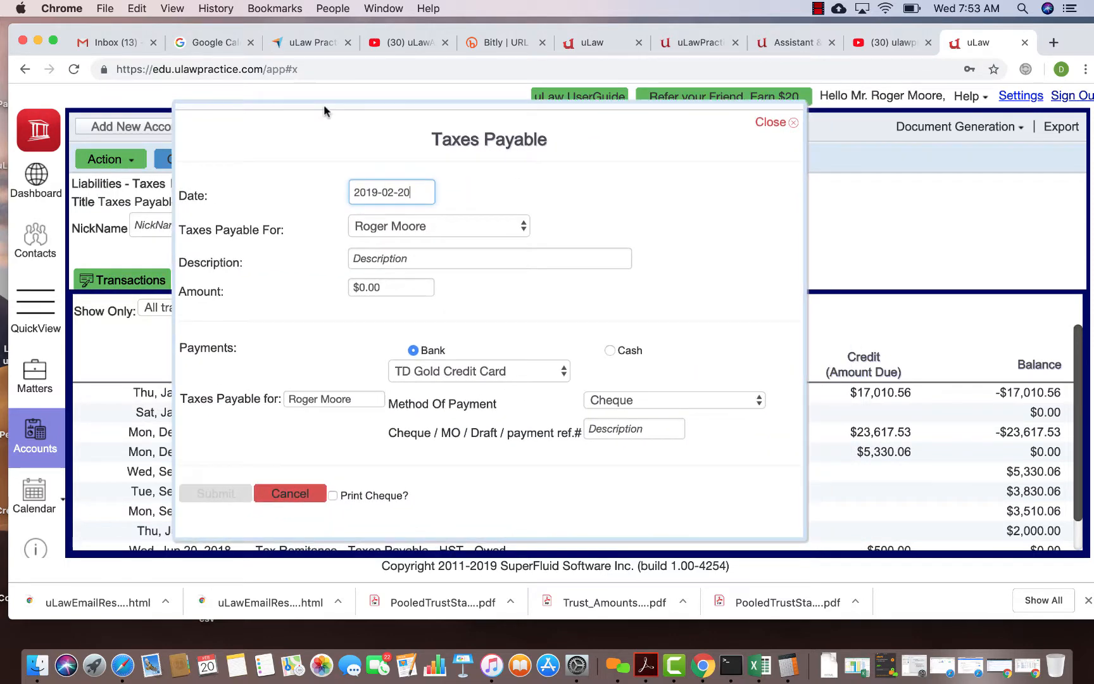
click(399, 260)
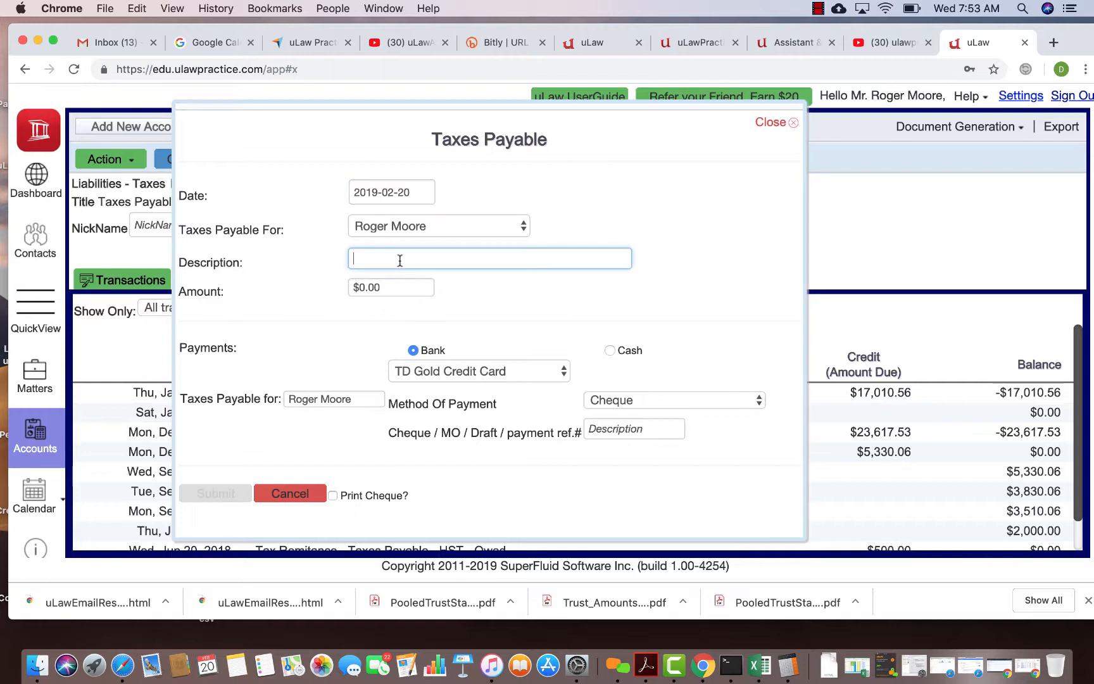
text(Paid to CRA)
click(373, 288)
text(17010.56)
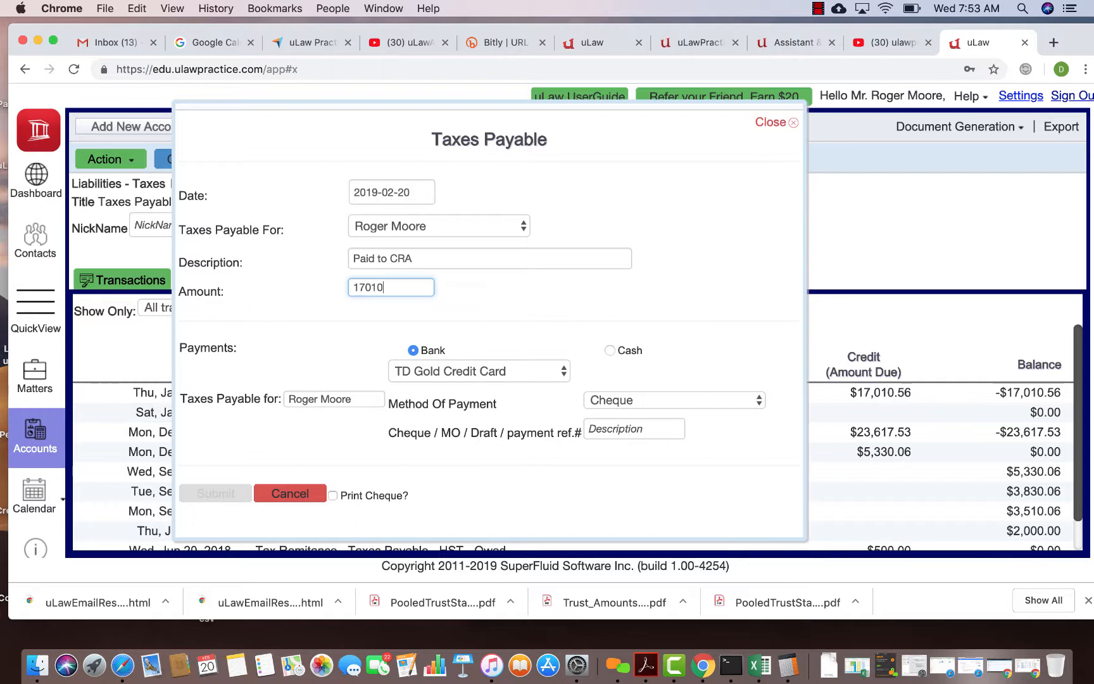
click(490, 286)
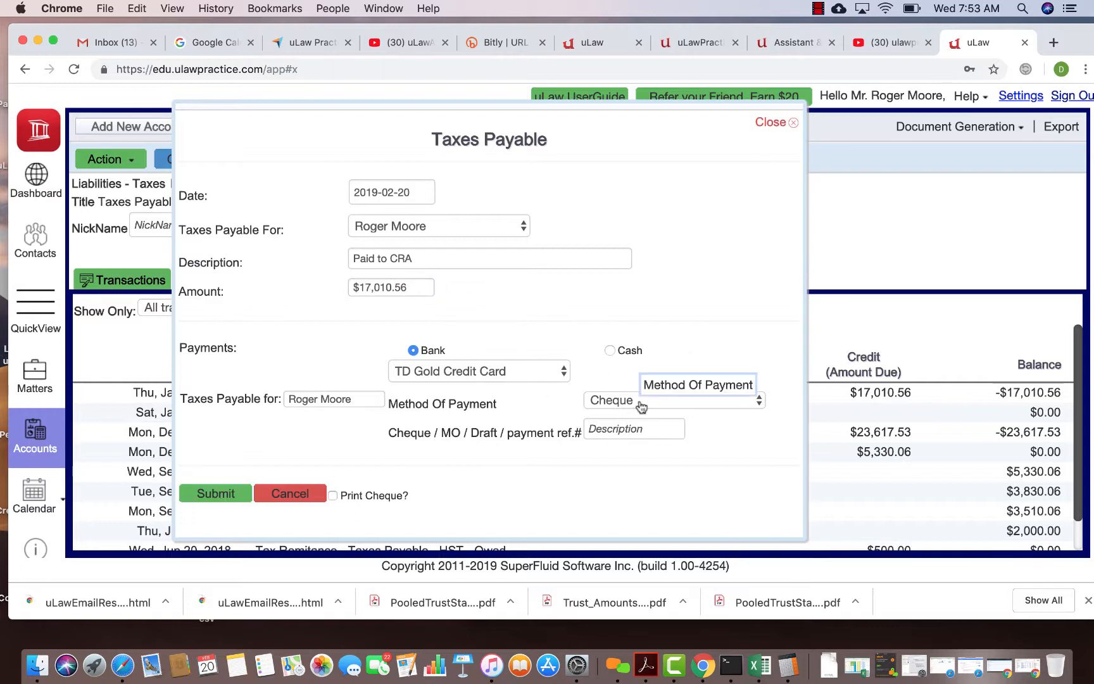
Pay the tax from the TD CANADA General Account with cheque reference 1231 and submit the payment.
click(471, 375)
click(465, 321)
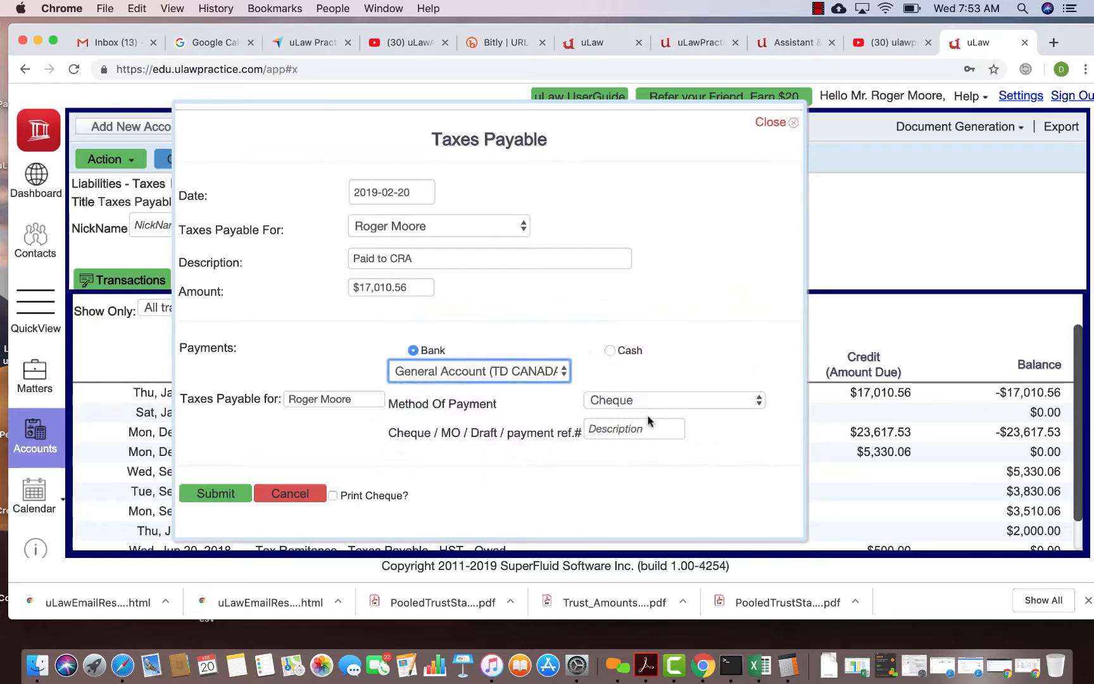
click(638, 427)
text(1231)
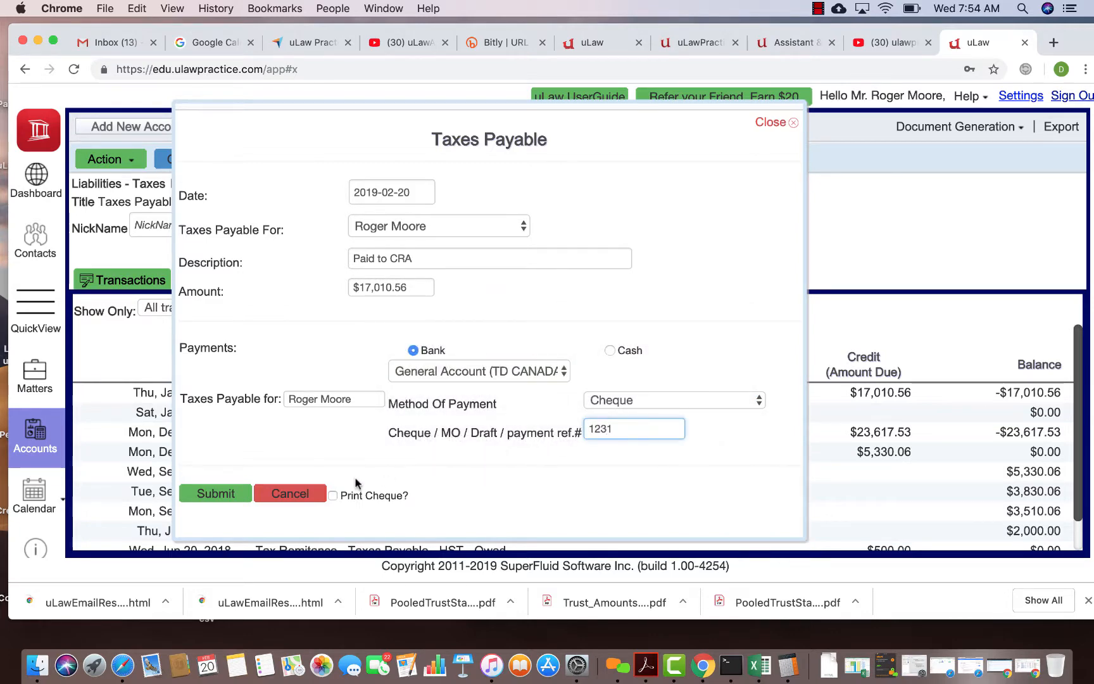
click(229, 493)
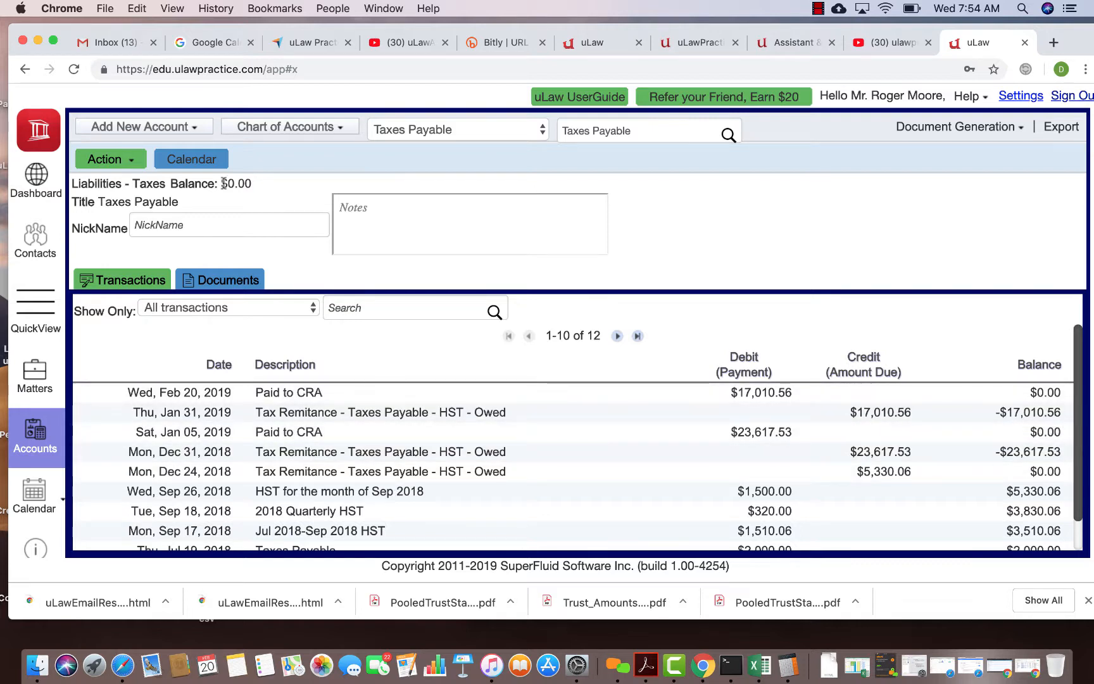
Check the remaining HST collected and paid in a new Taxes Remittance, and close it.
click(127, 159)
mouse_move(126, 369)
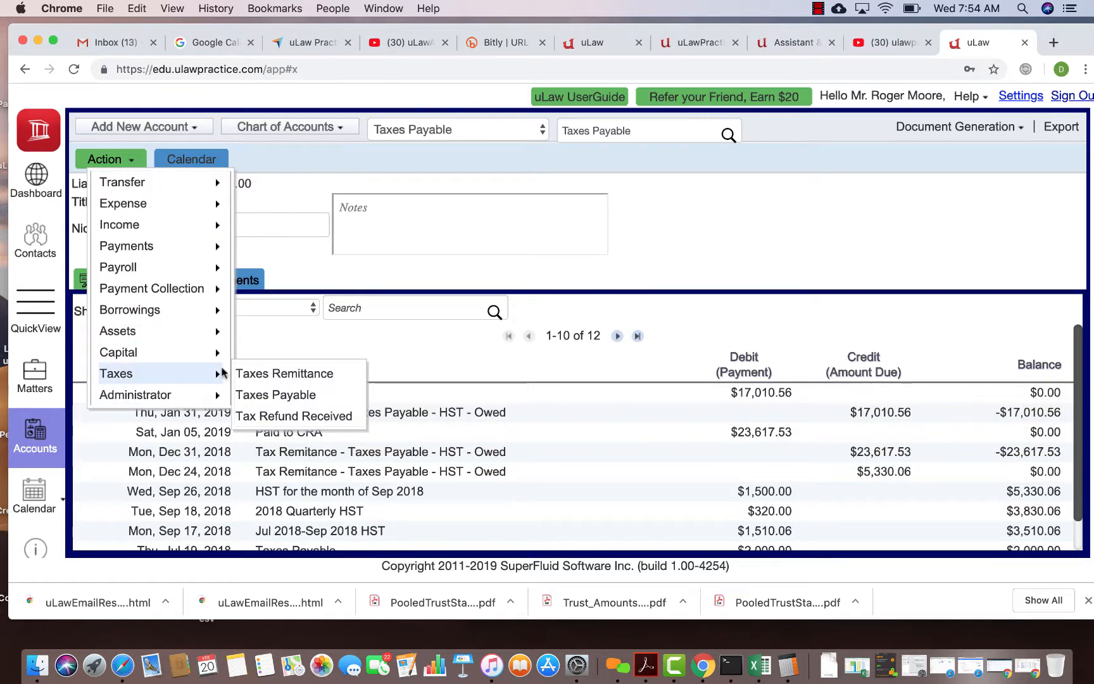
click(316, 379)
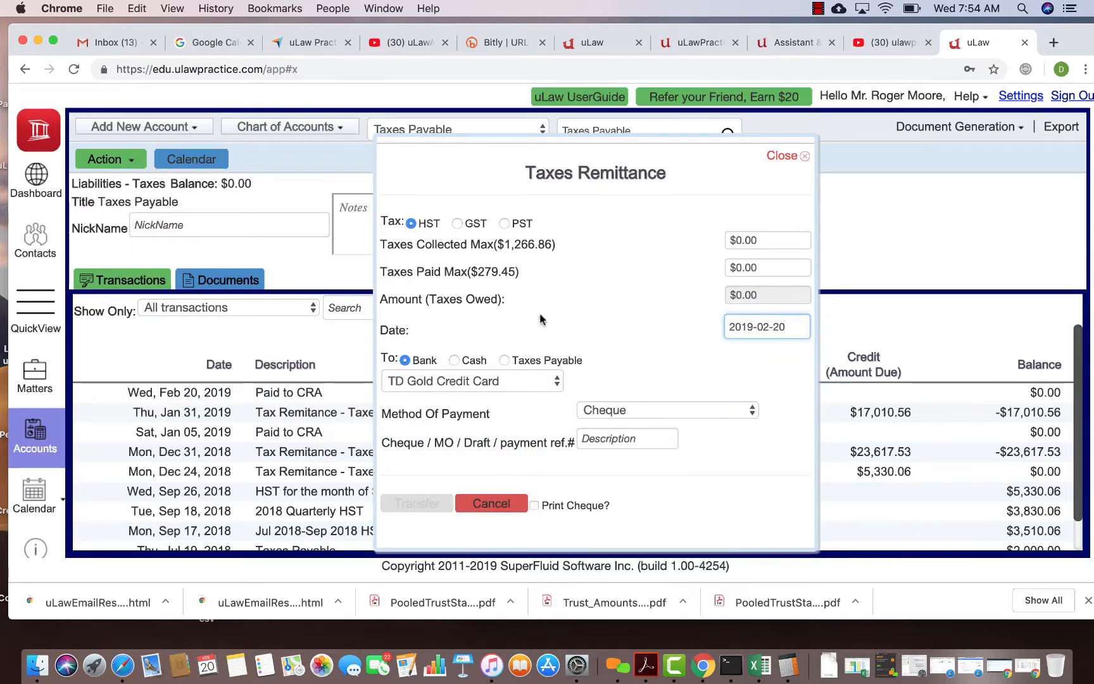
click(782, 158)
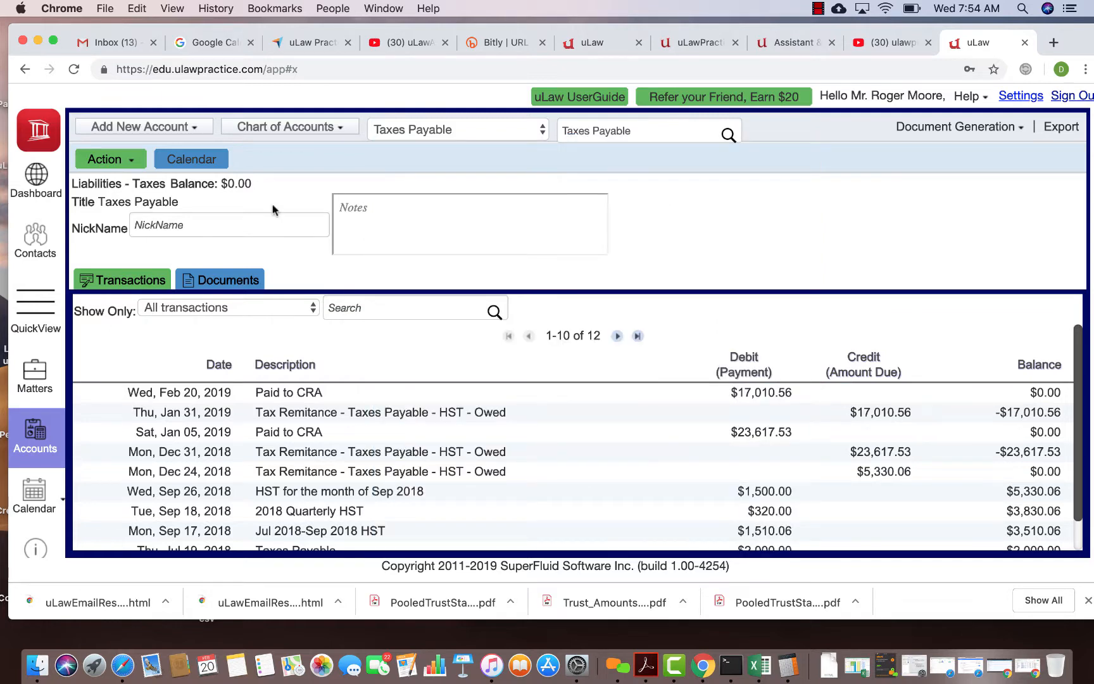
Preview a Taxes Remittance with Taxes Payable as its destination, and cancel it.
click(120, 161)
mouse_move(214, 377)
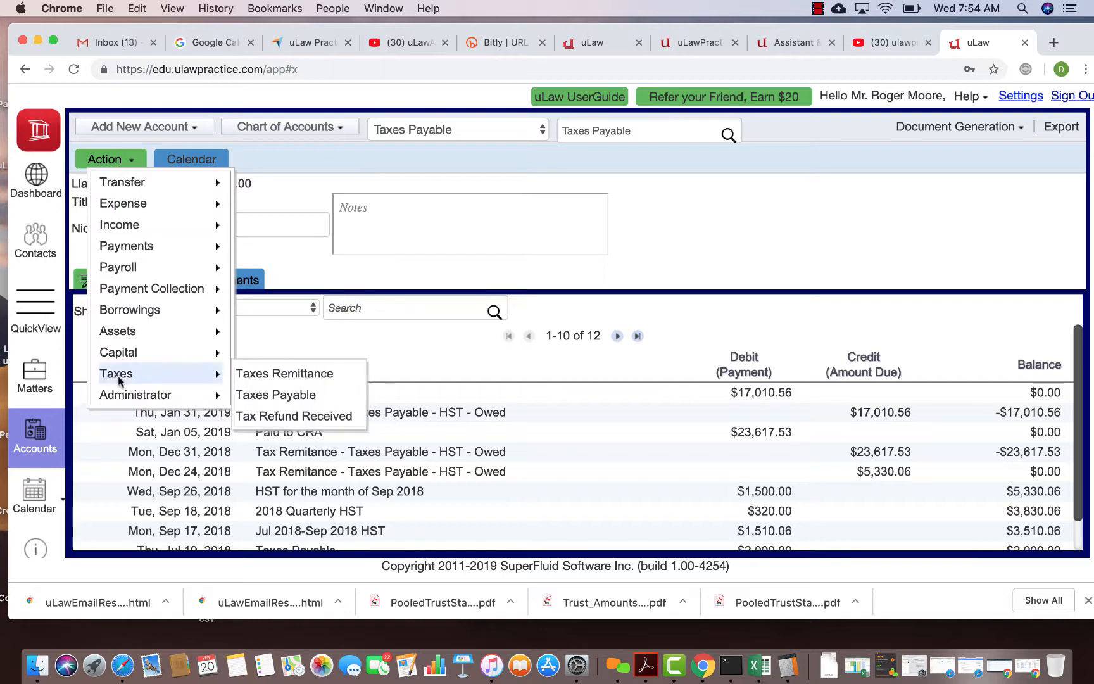
click(297, 375)
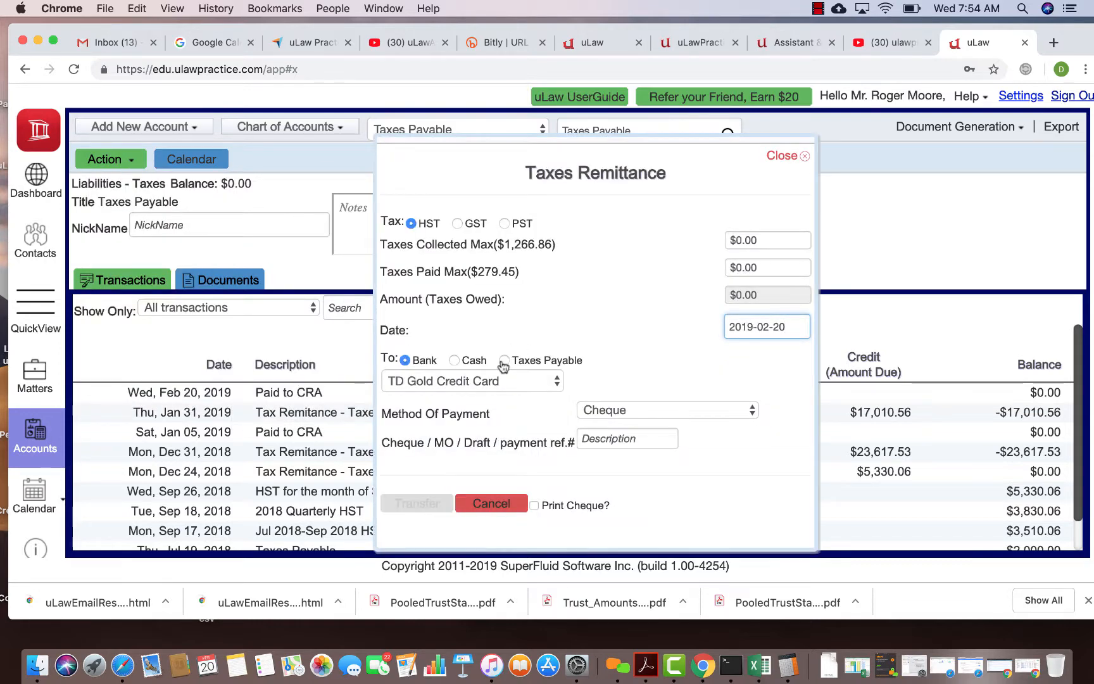
click(504, 361)
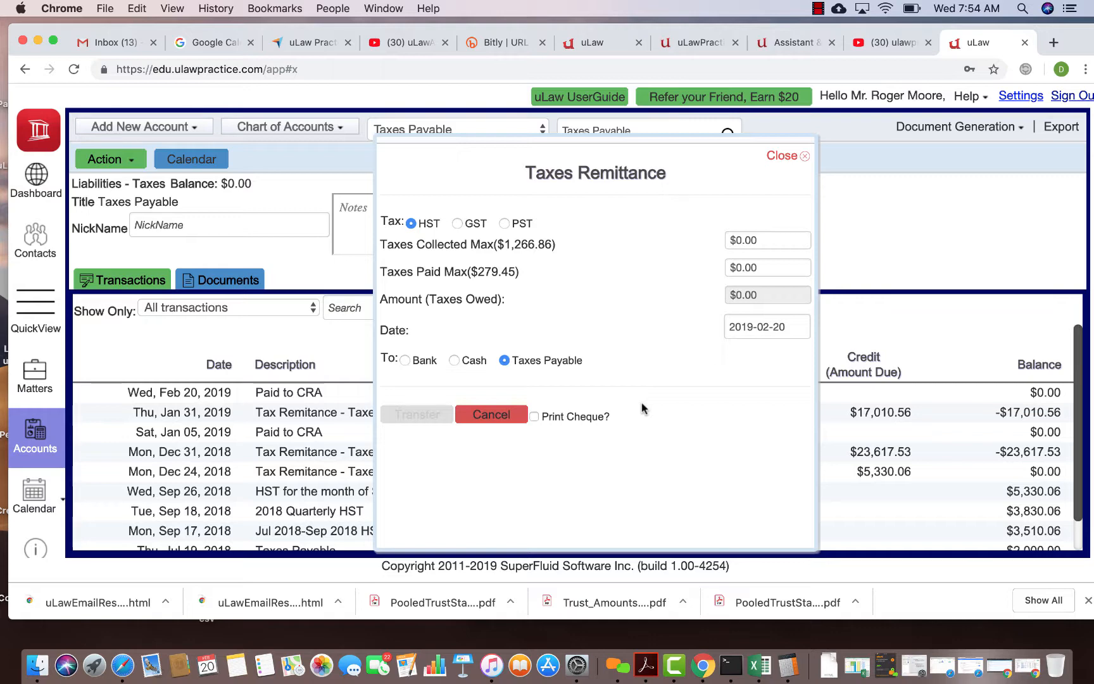
click(487, 421)
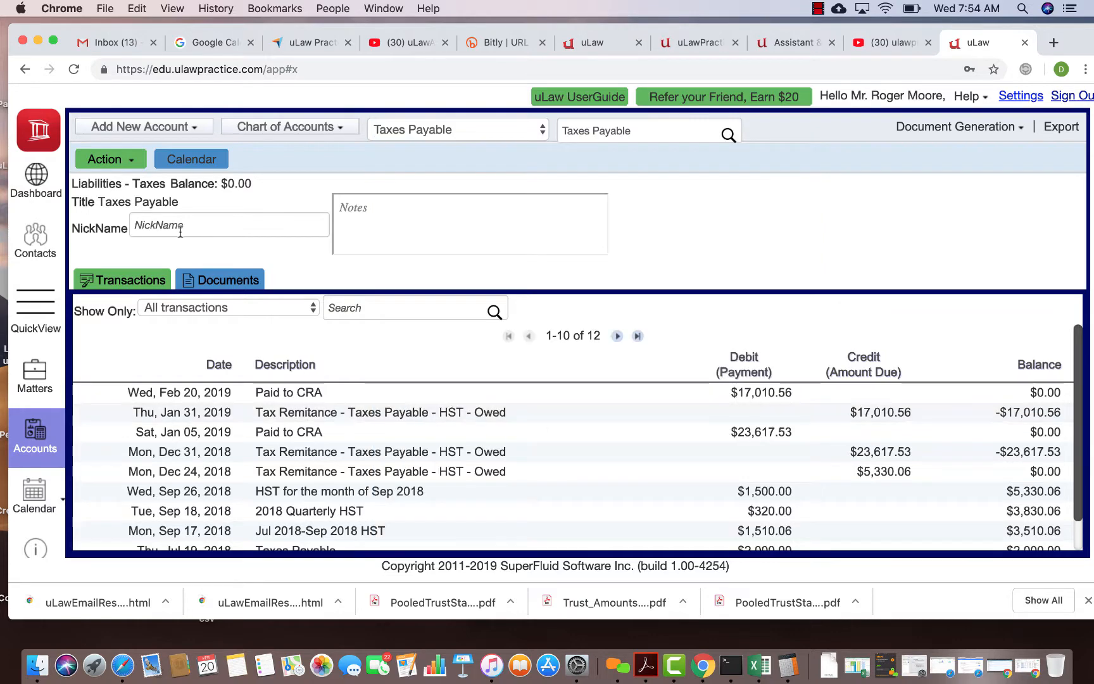
View the Tax Refund Received form and close it without recording a refund.
click(128, 167)
mouse_move(153, 375)
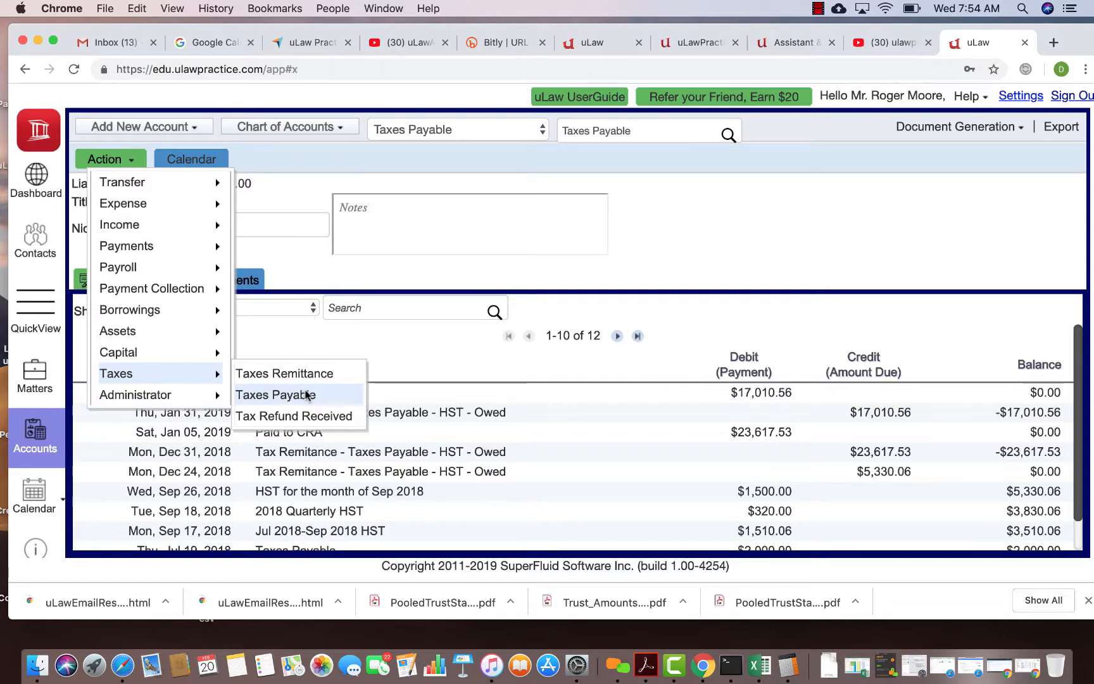
click(319, 422)
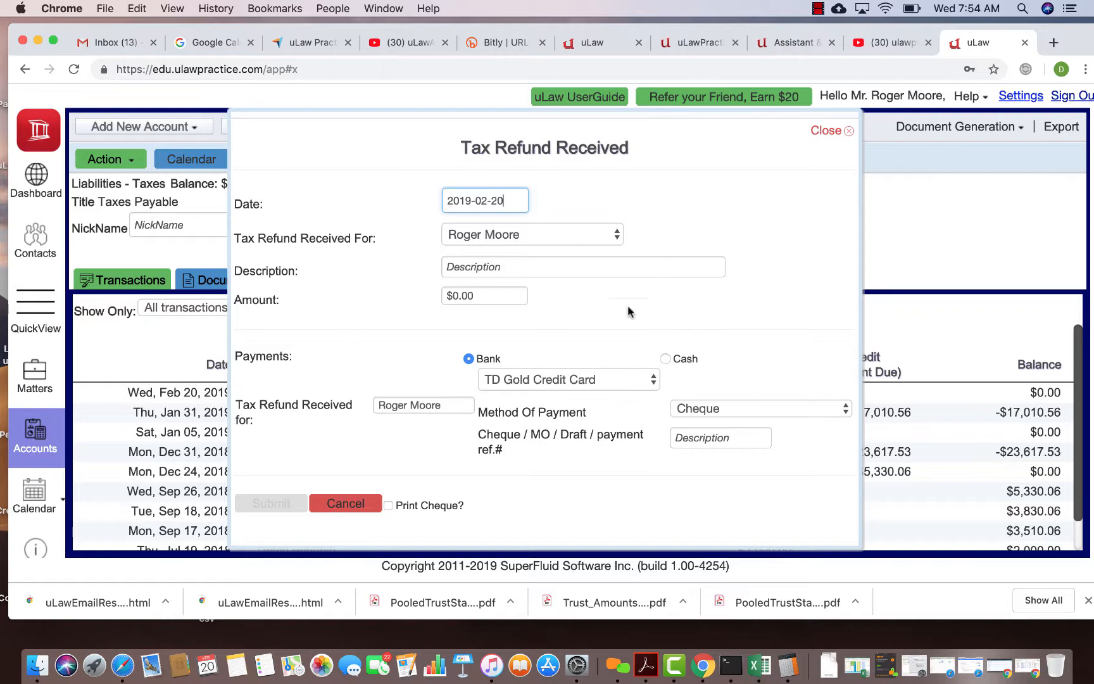
click(826, 131)
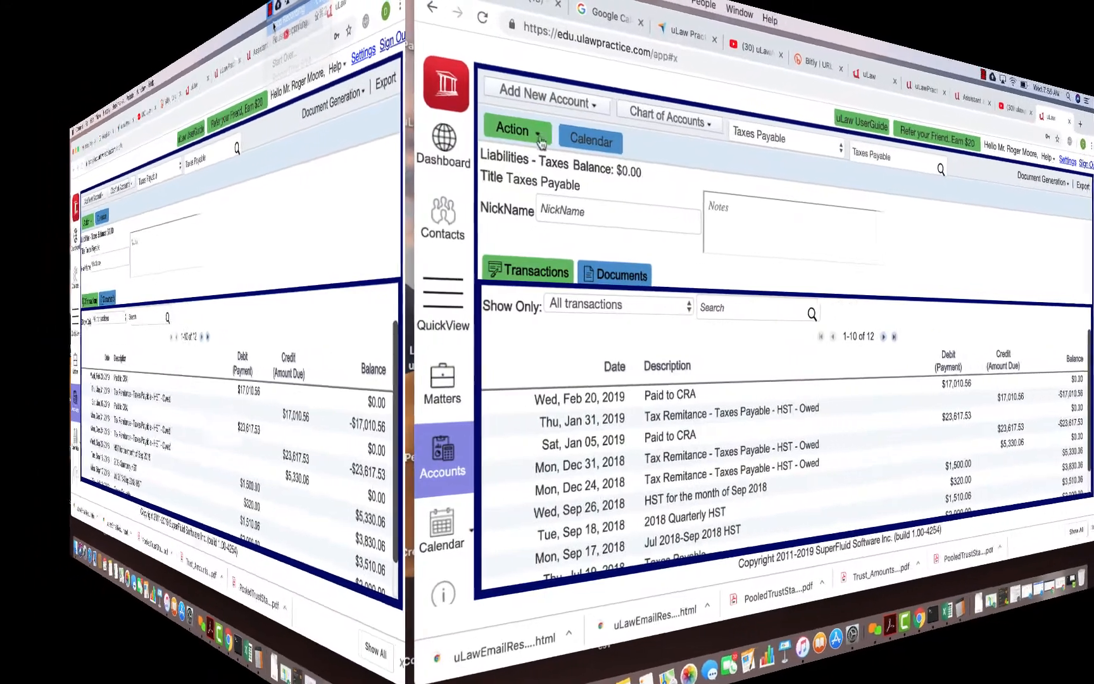
Review the bank account choices and the Taxes Payable destination in a Taxes Remittance, and cancel it.
click(540, 140)
mouse_move(552, 379)
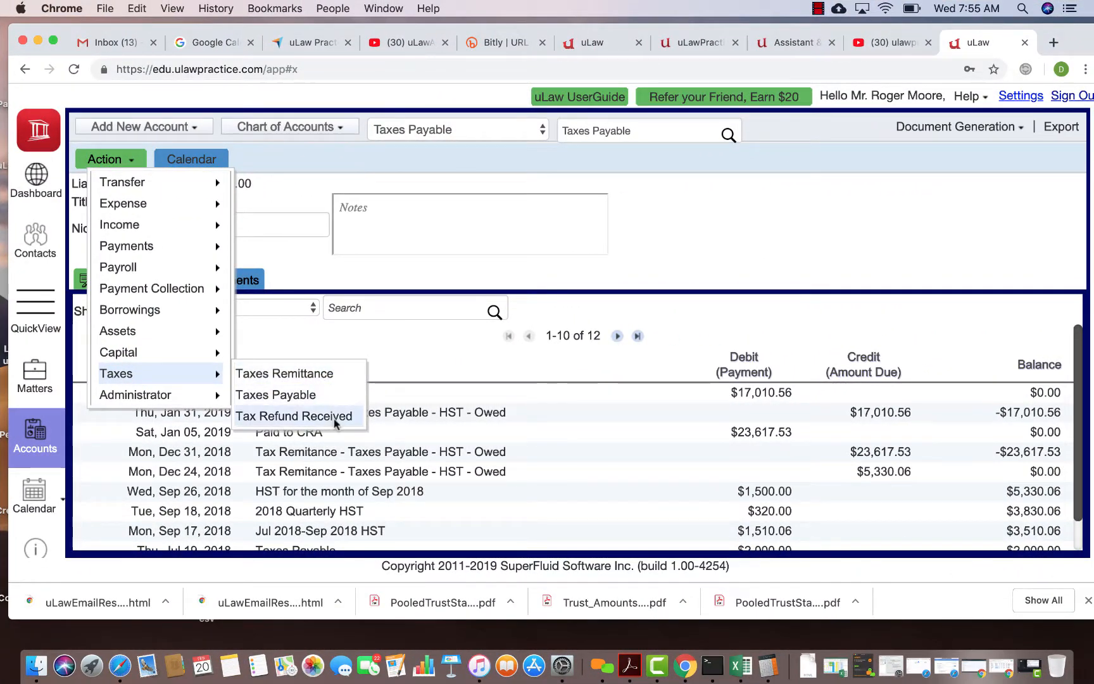
click(295, 373)
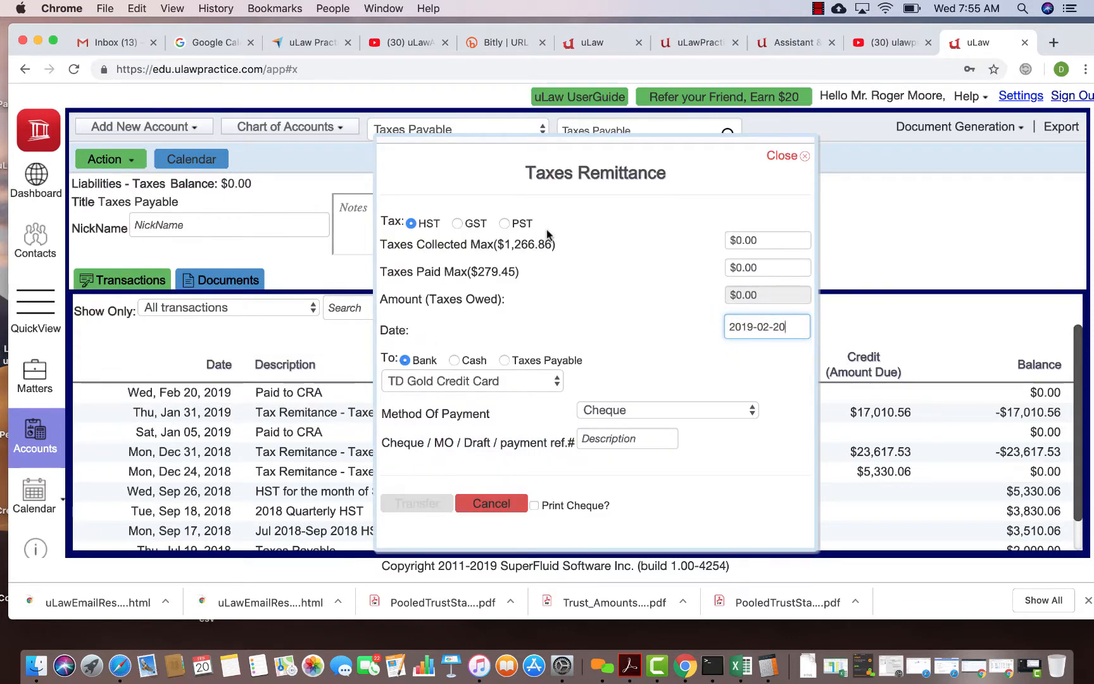
click(505, 380)
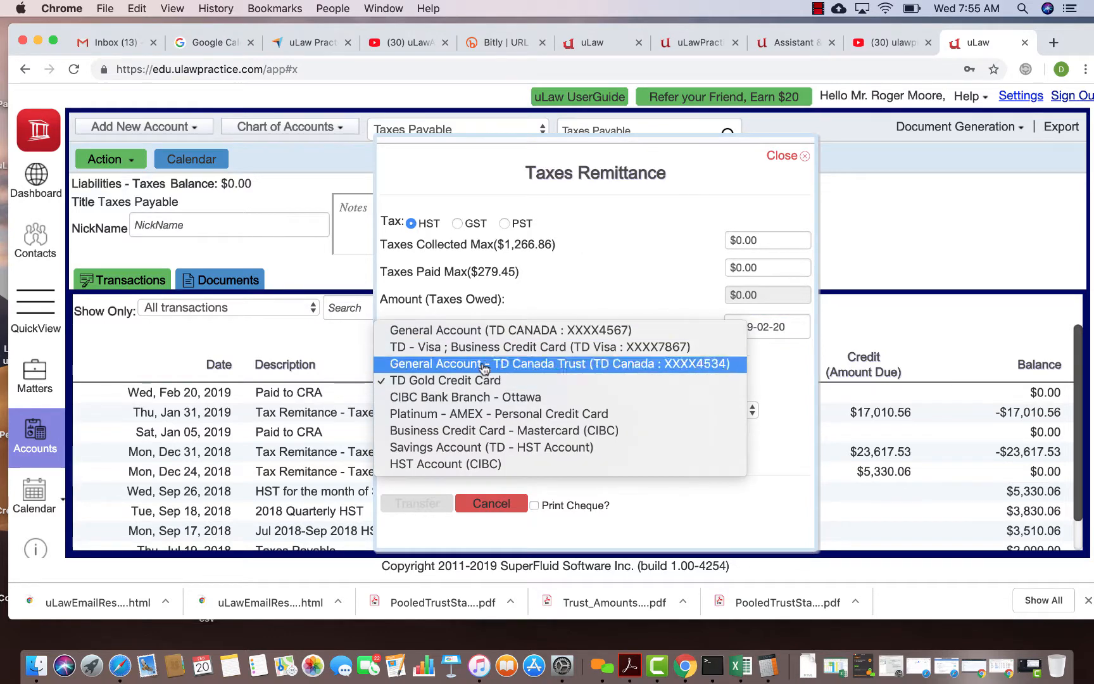
click(625, 267)
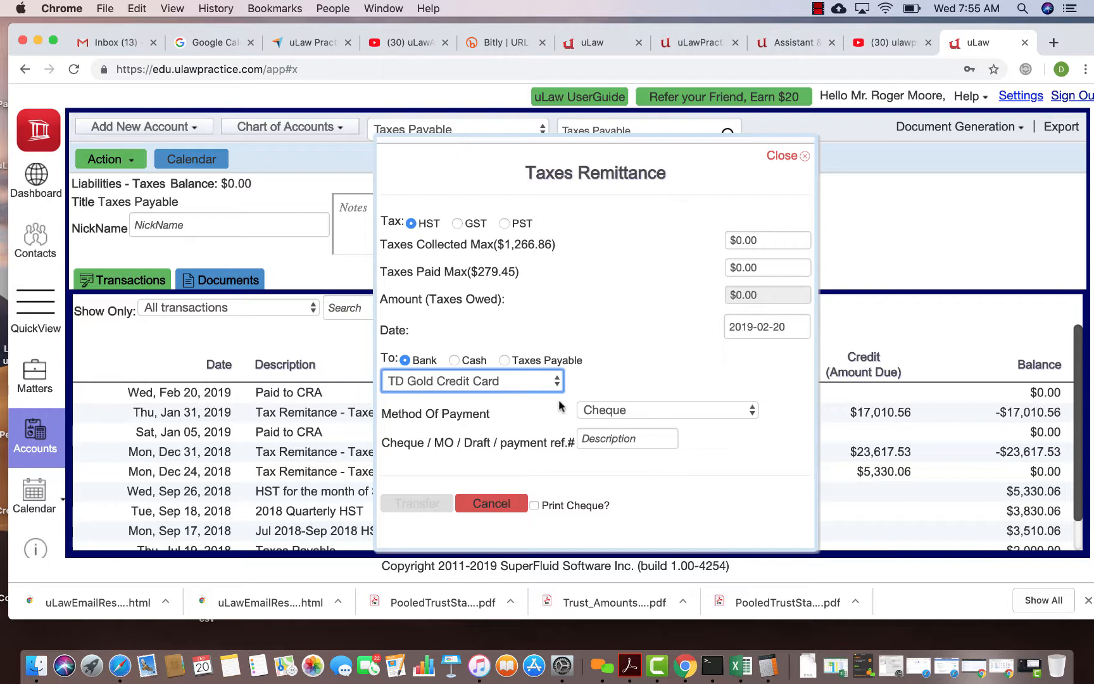
click(505, 360)
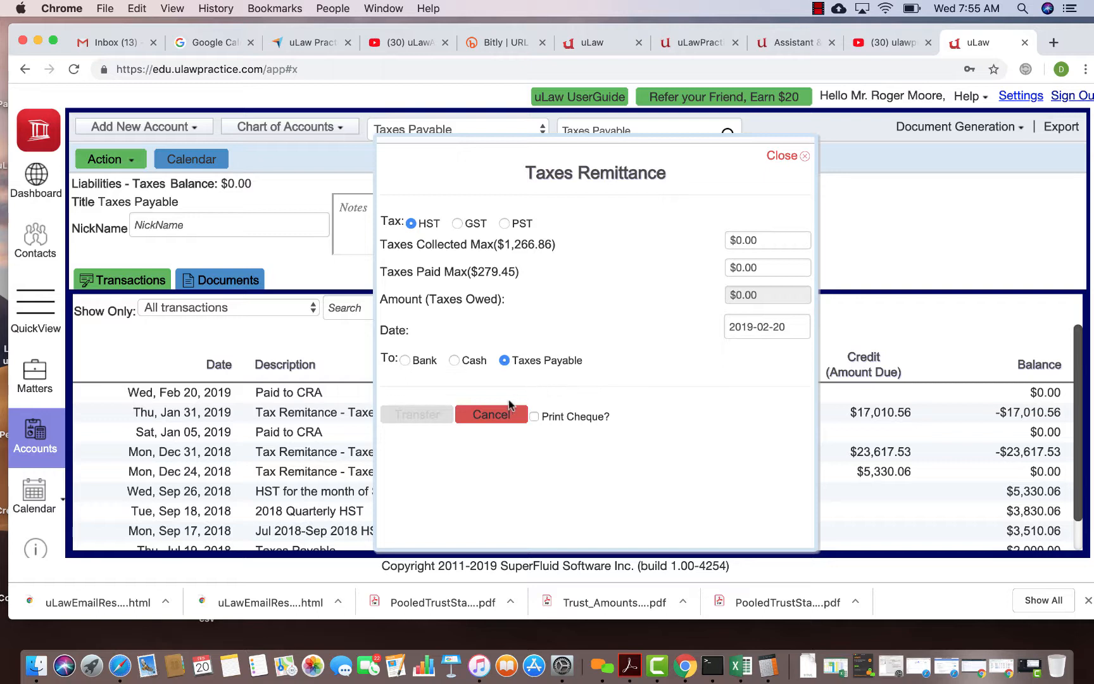
click(497, 415)
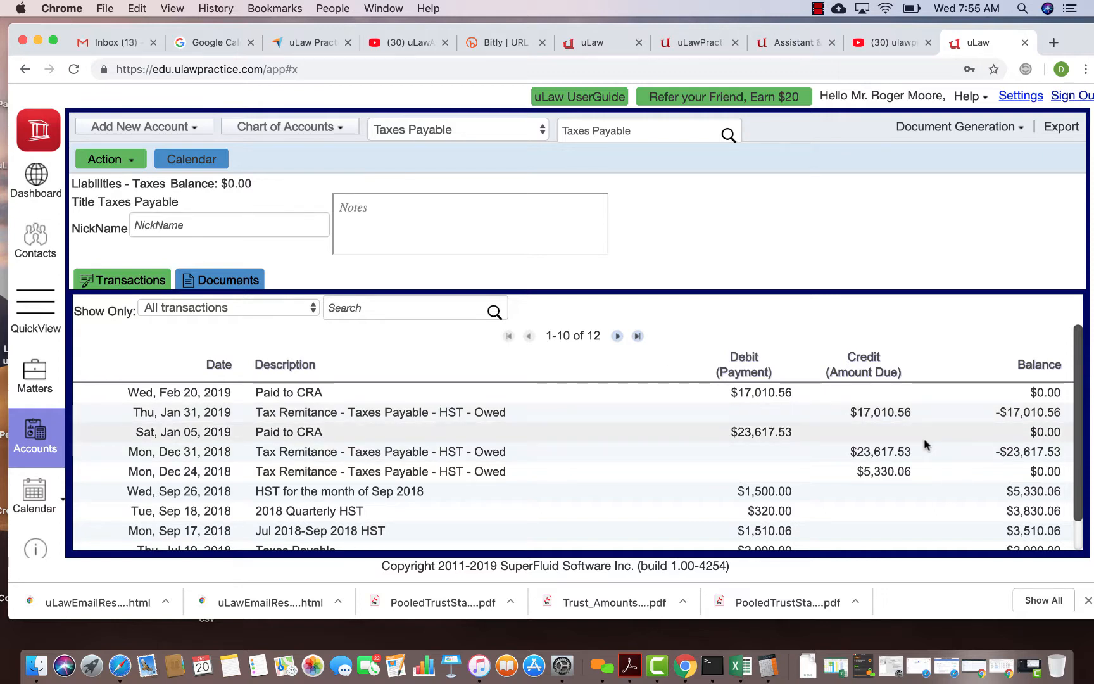
View the Taxes Payable payment form and cancel it without recording a payment.
click(105, 160)
mouse_move(143, 350)
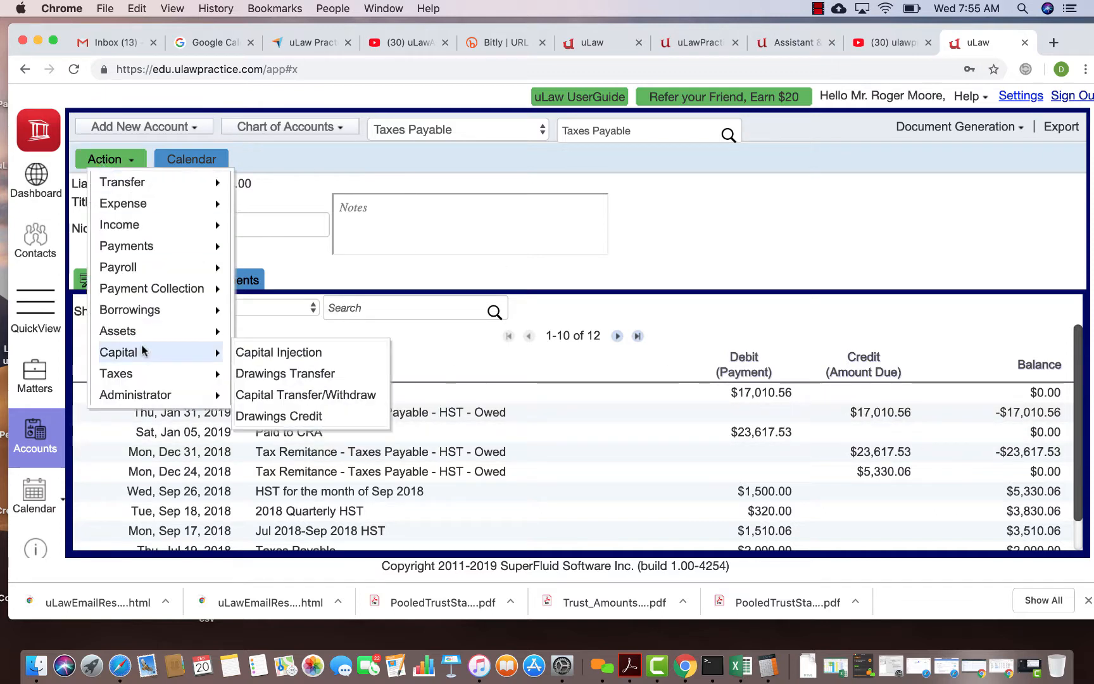
mouse_move(151, 382)
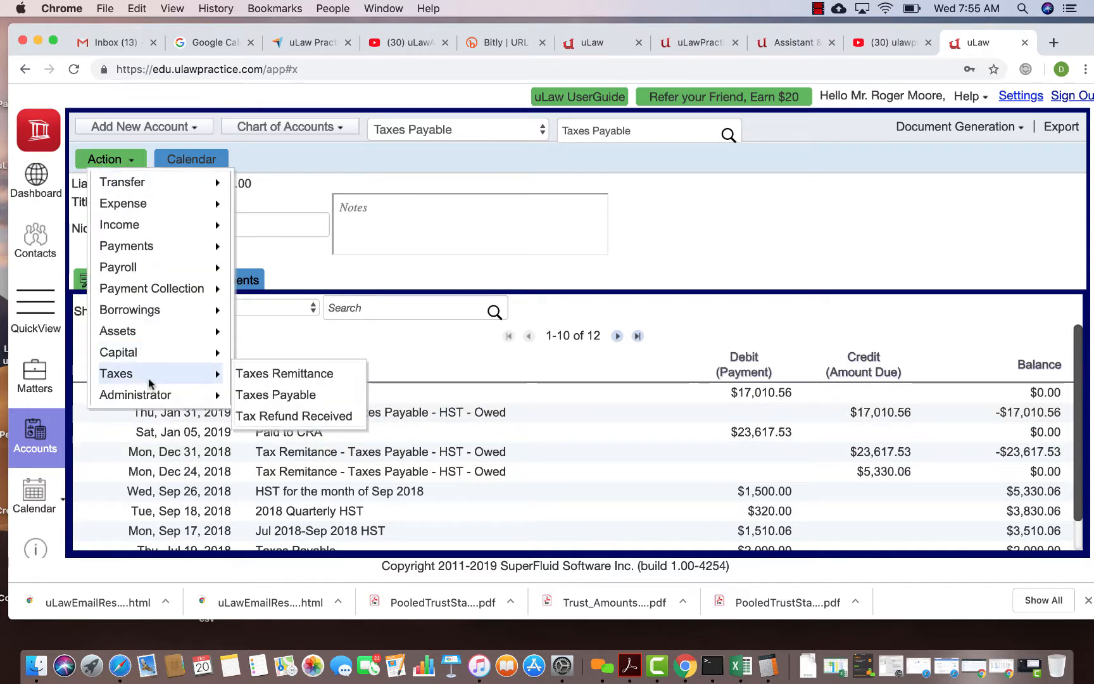
click(288, 399)
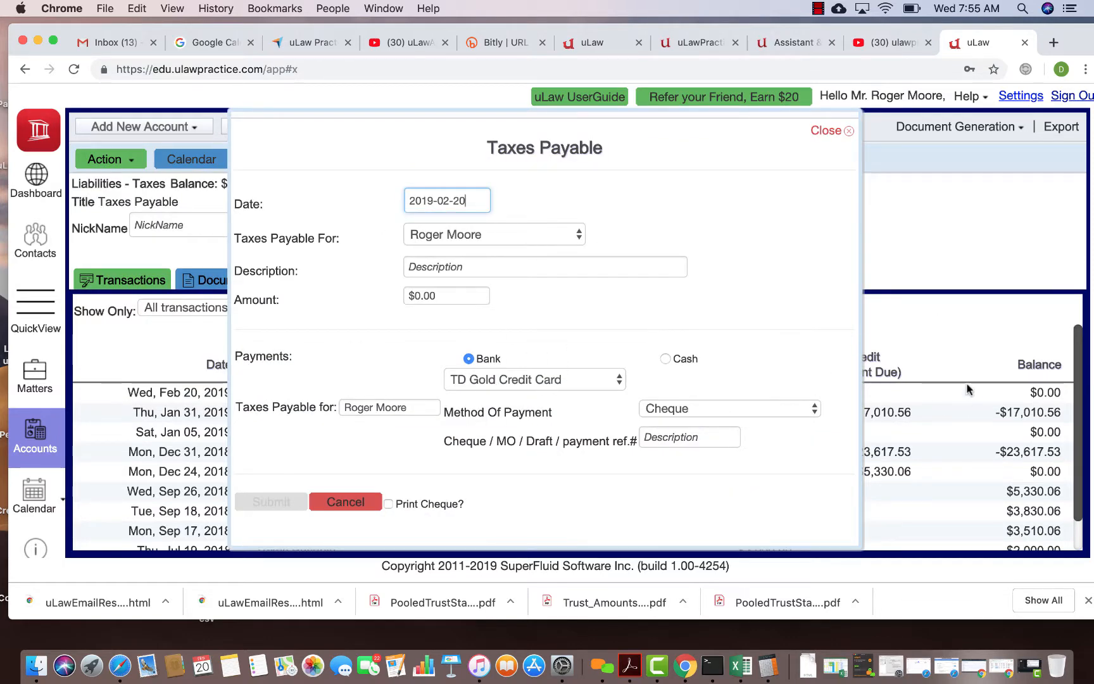
click(360, 504)
Bring up the available tax transaction types for the Taxes Payable account.
click(111, 162)
mouse_move(190, 373)
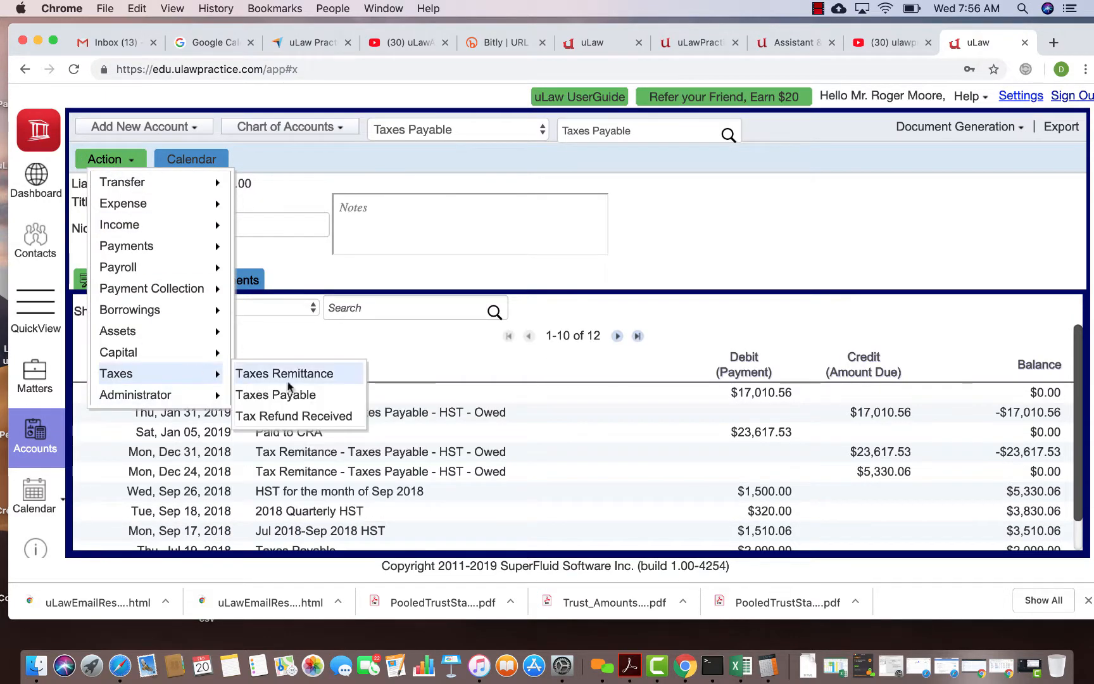